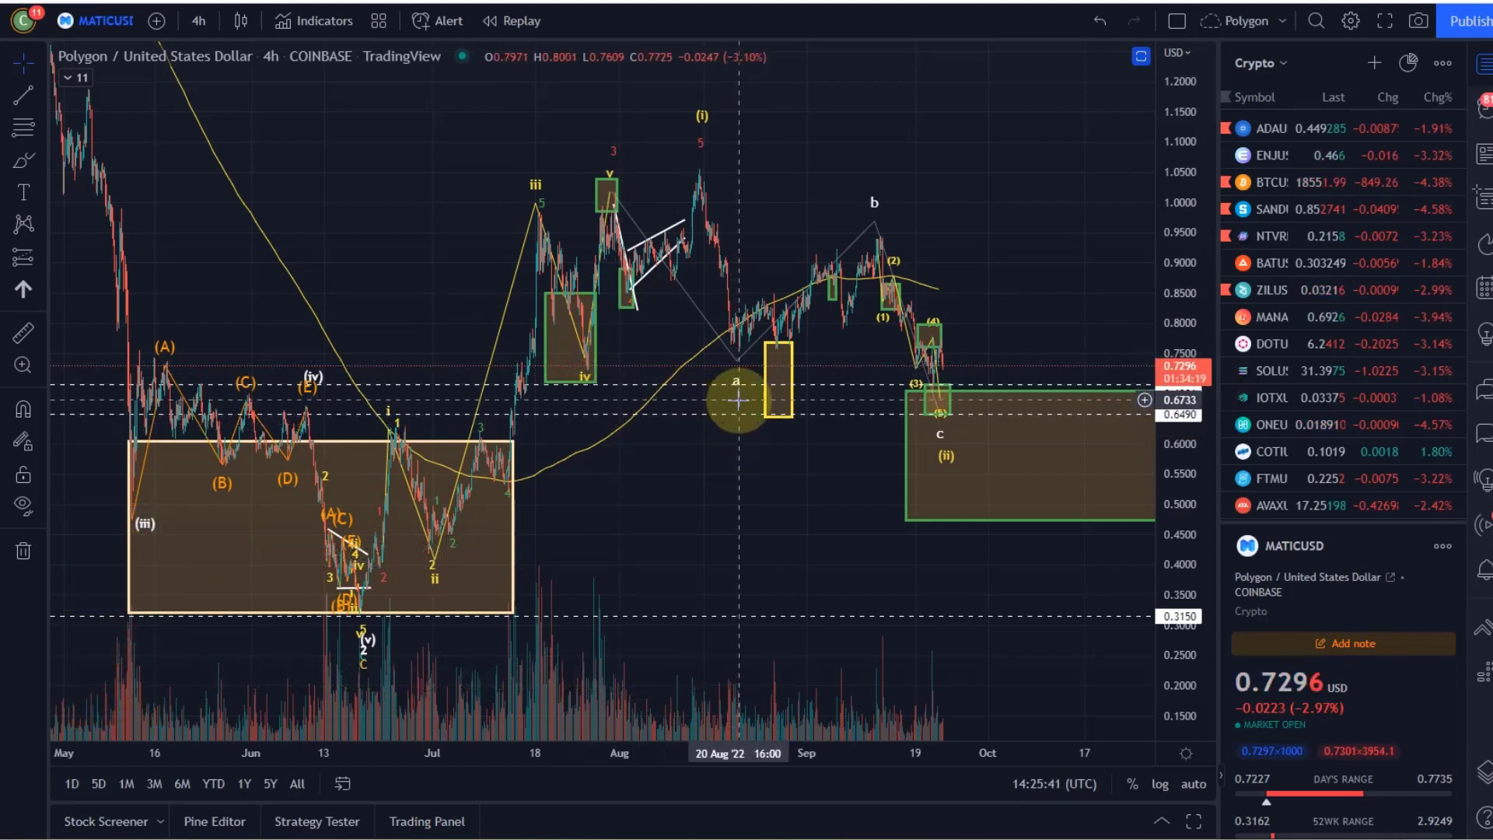
Adjust the (i) label above the mid-August peak and place the (ii) label directly beneath the c label.
left_click(701, 127)
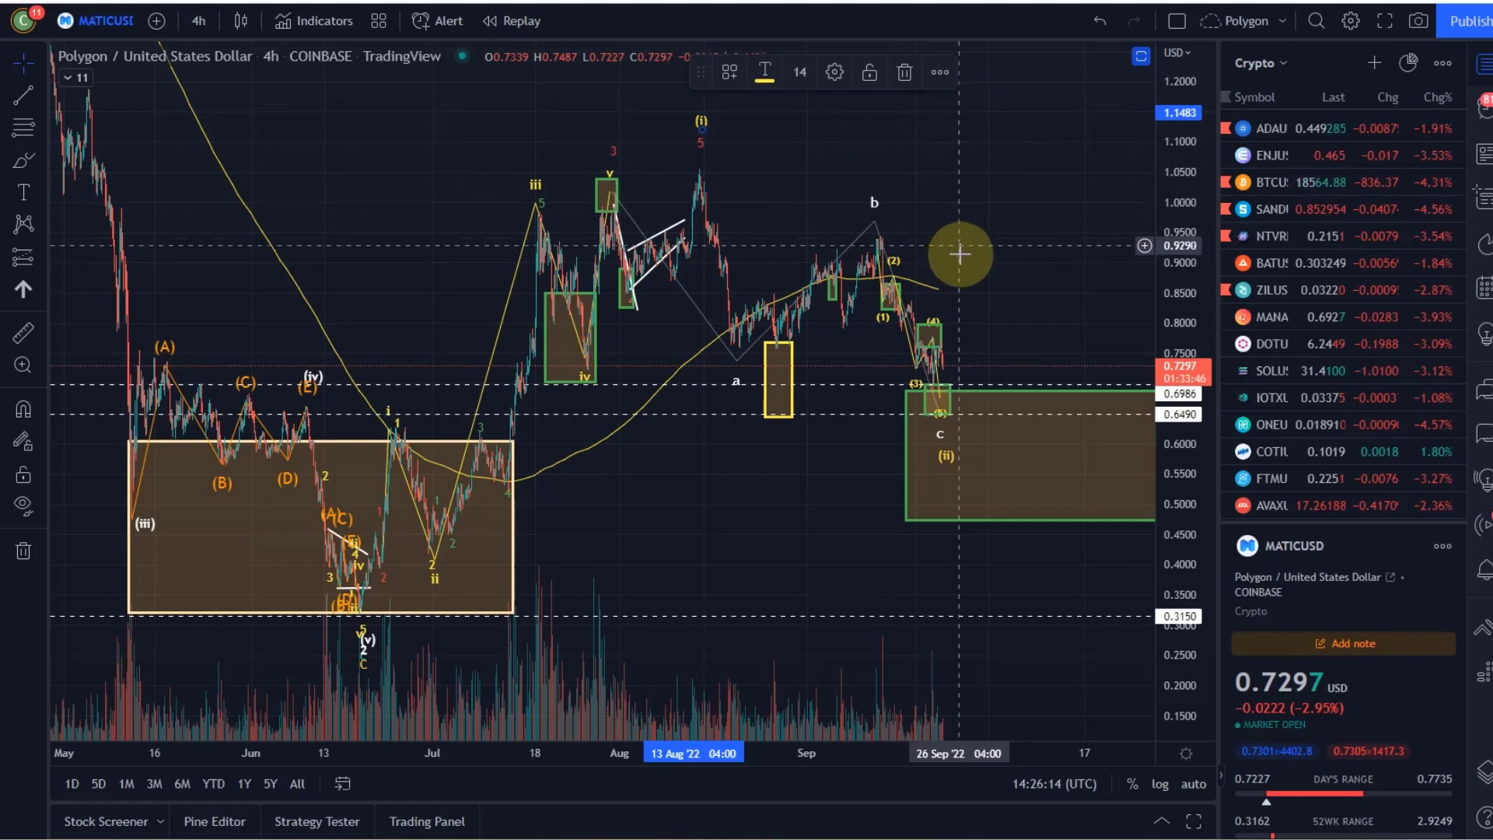
left_click_drag(998, 318, 929, 299)
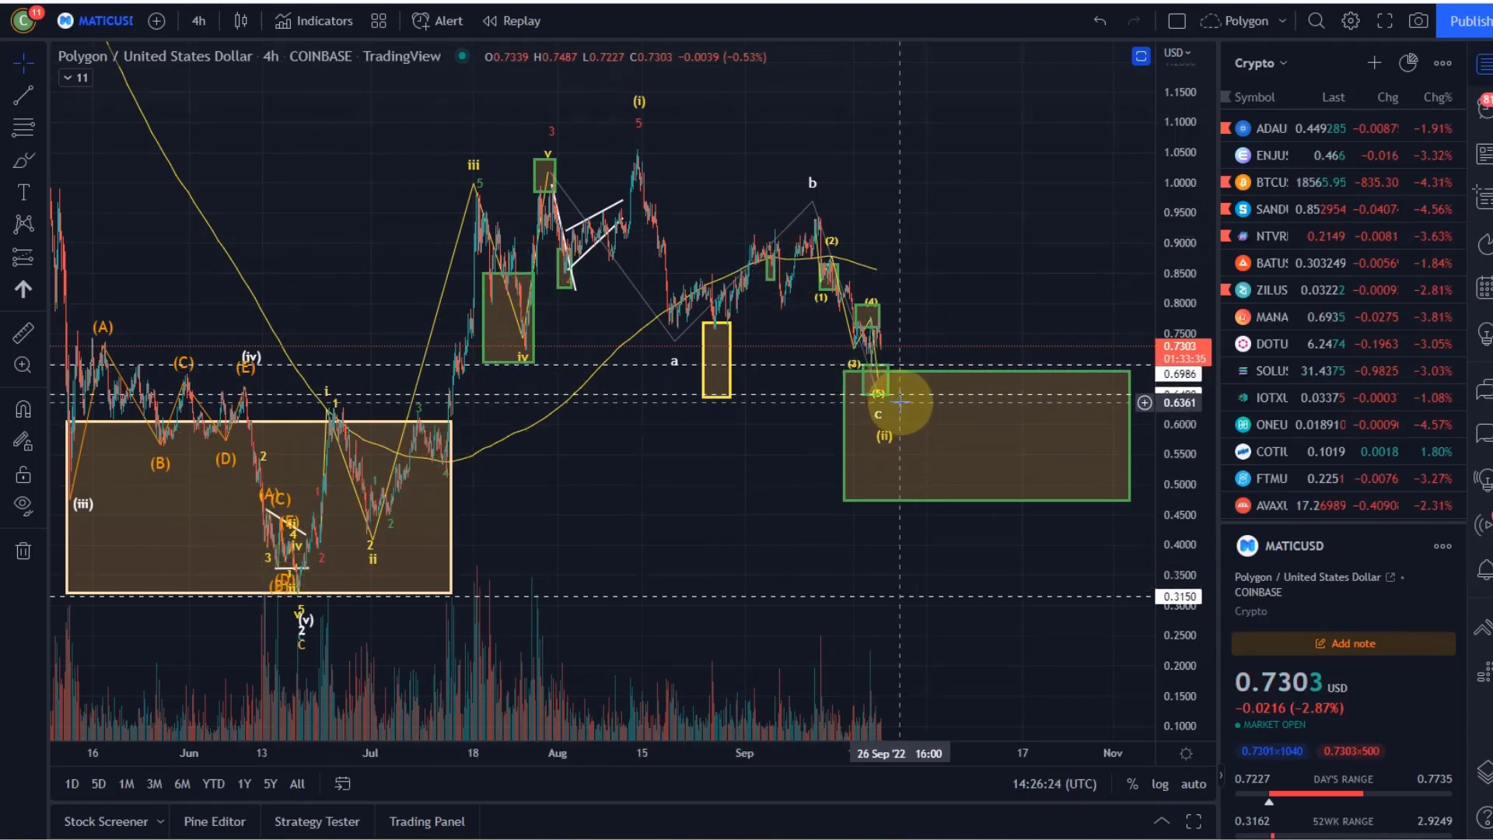
left_click(872, 391)
left_click(874, 393)
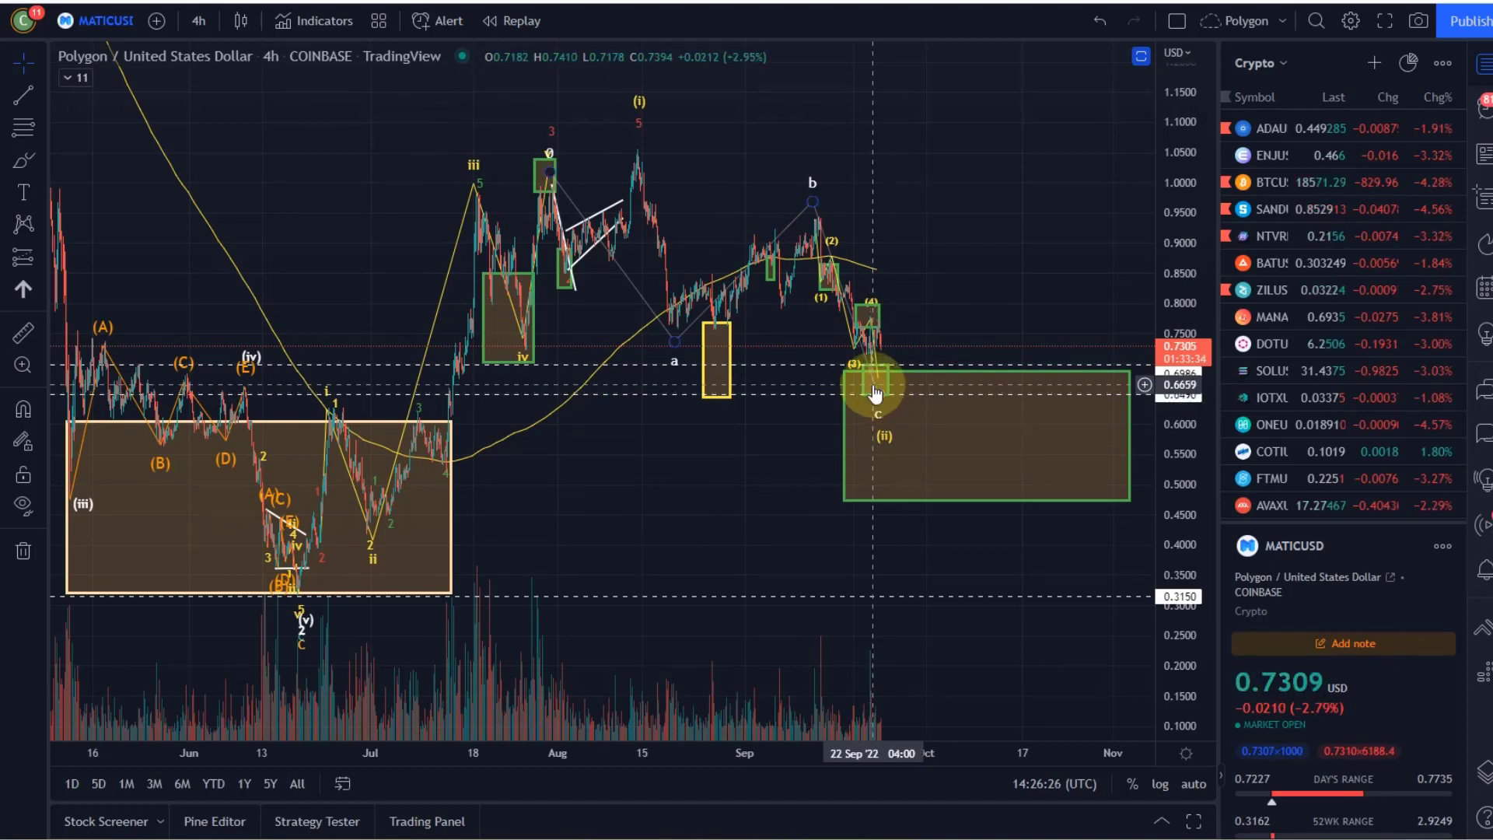
left_click(930, 373)
left_click(930, 373)
left_click(943, 391)
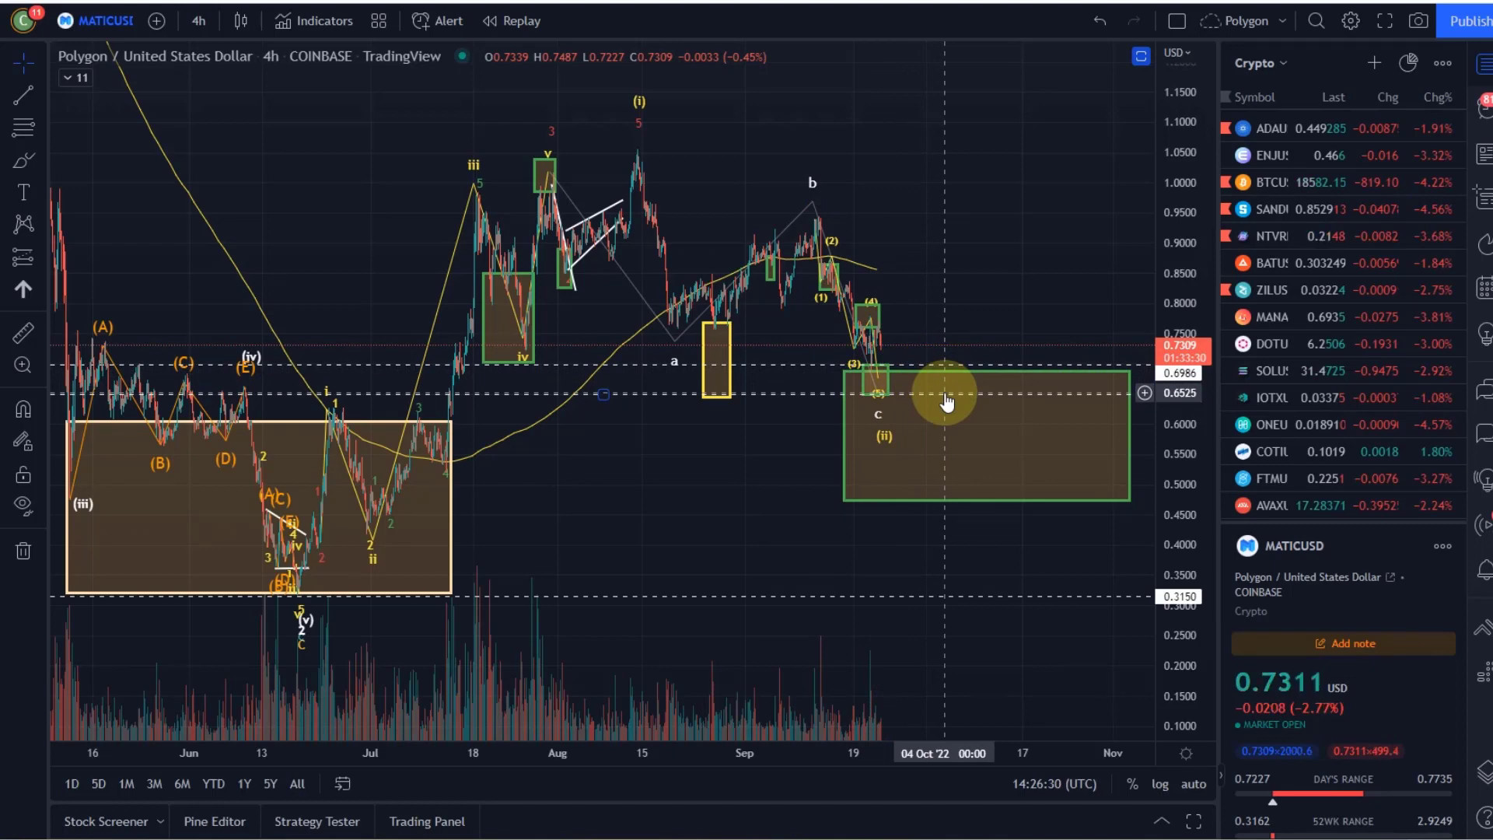
mouse_move(892, 436)
left_mouse_down()
mouse_move(926, 466)
mouse_move(879, 426)
left_mouse_up()
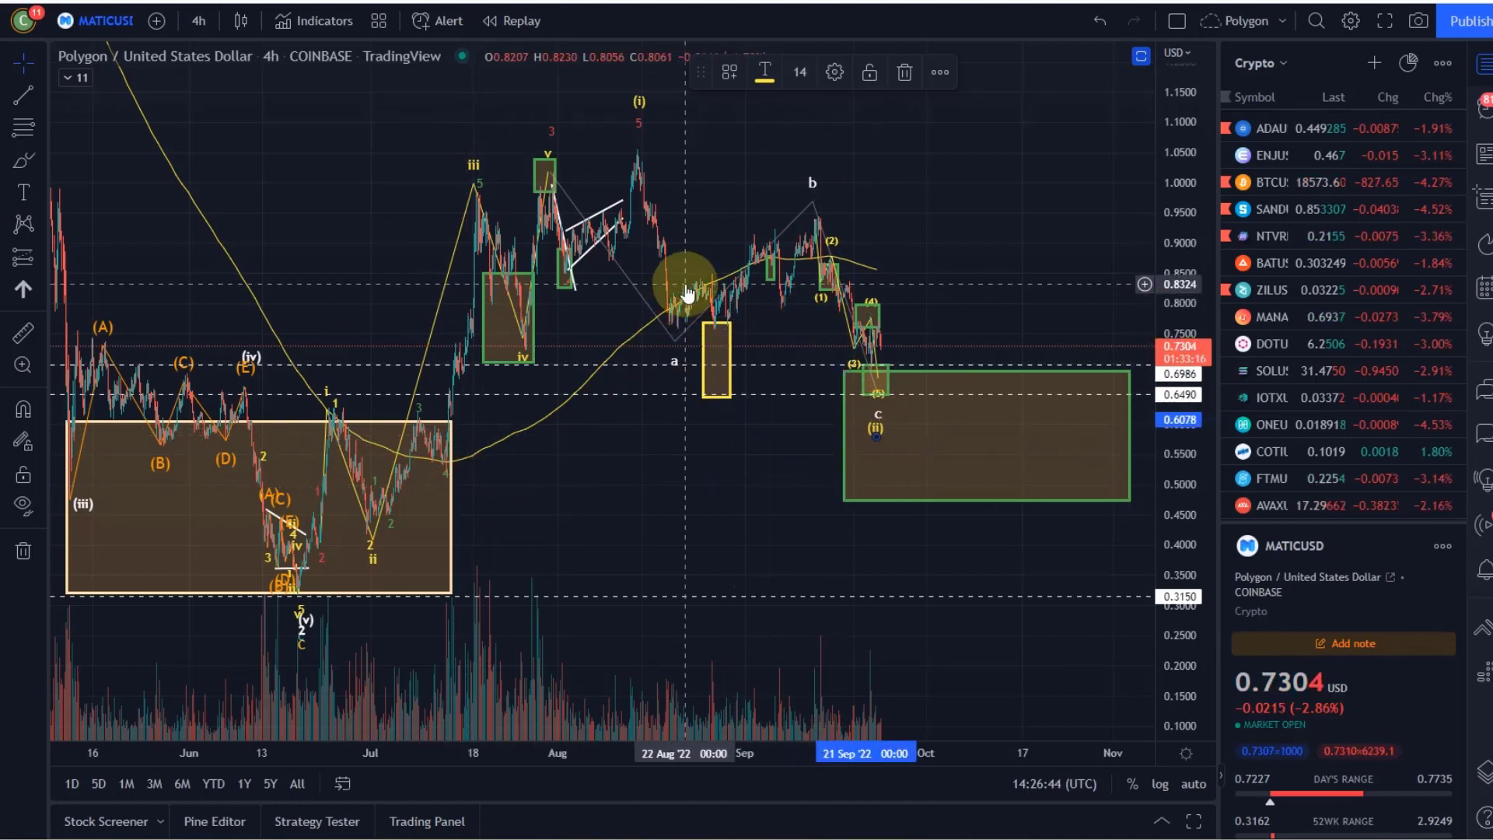
Try an alternative wave count by moving red label 4 below (ii) and labels 5 and (i) to a projected October high.
left_click_drag(724, 175, 706, 206)
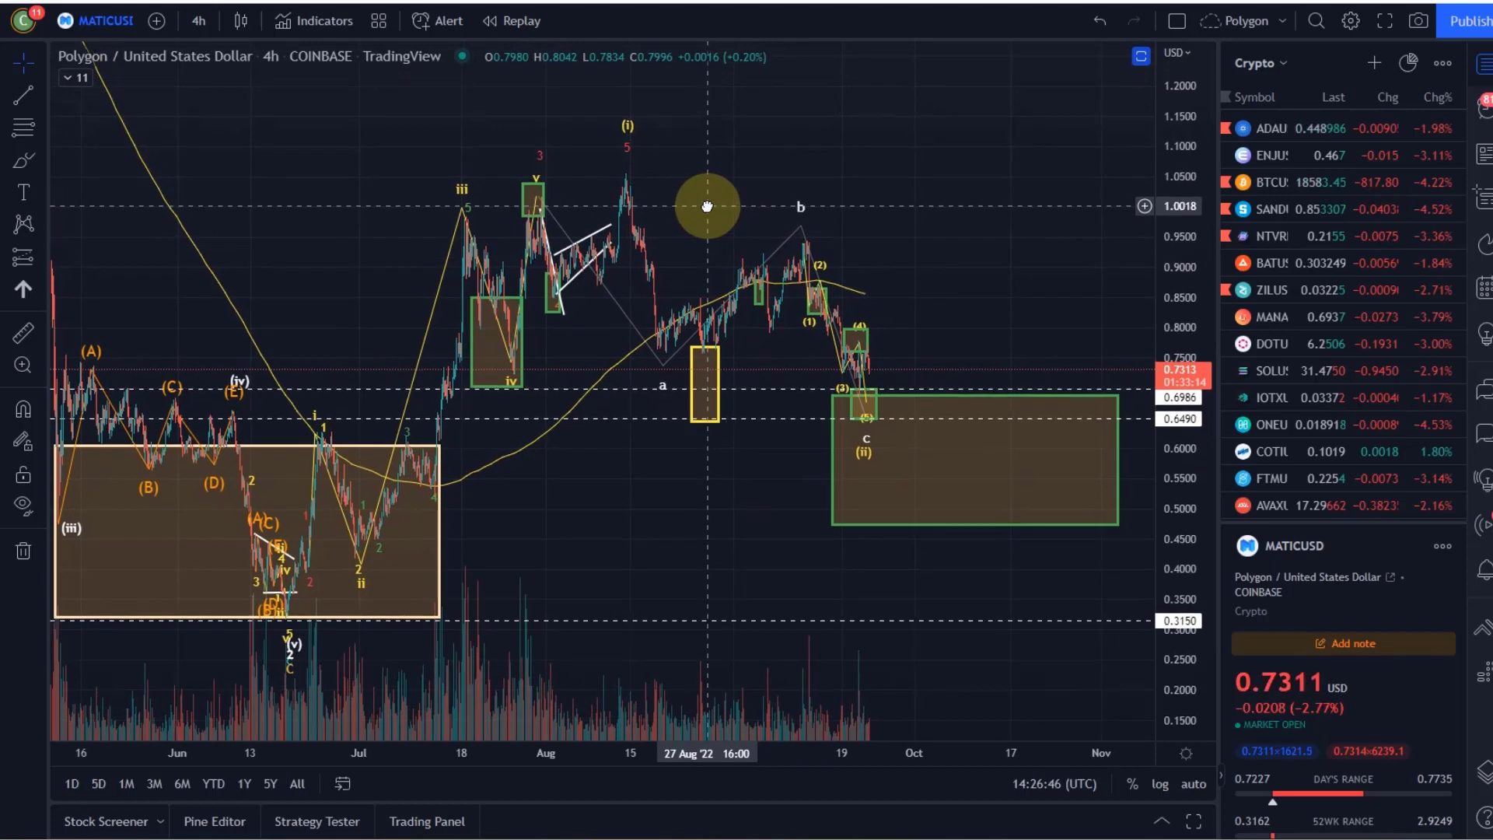
left_click(556, 307)
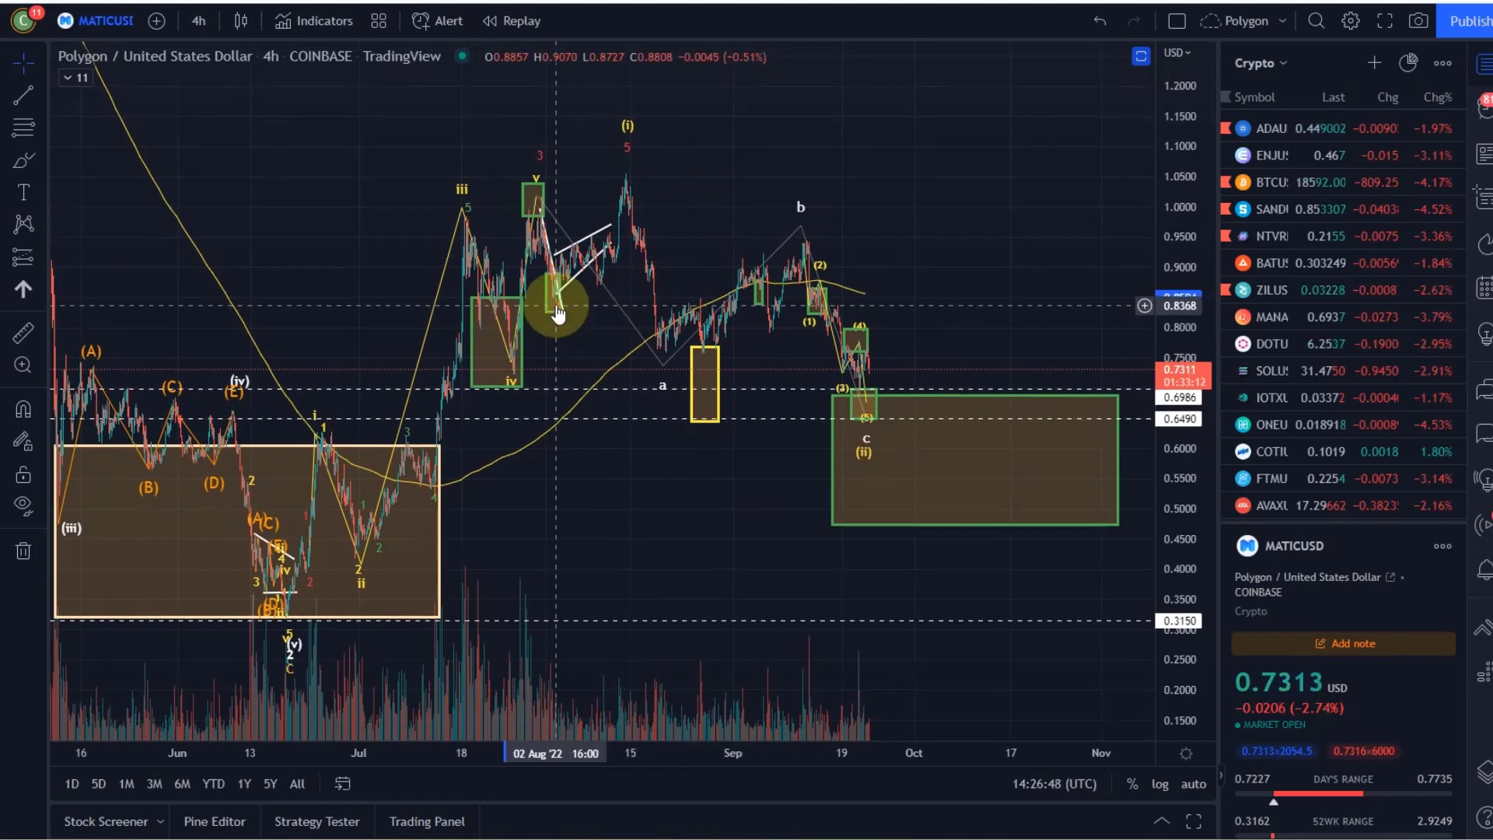
left_click(849, 477)
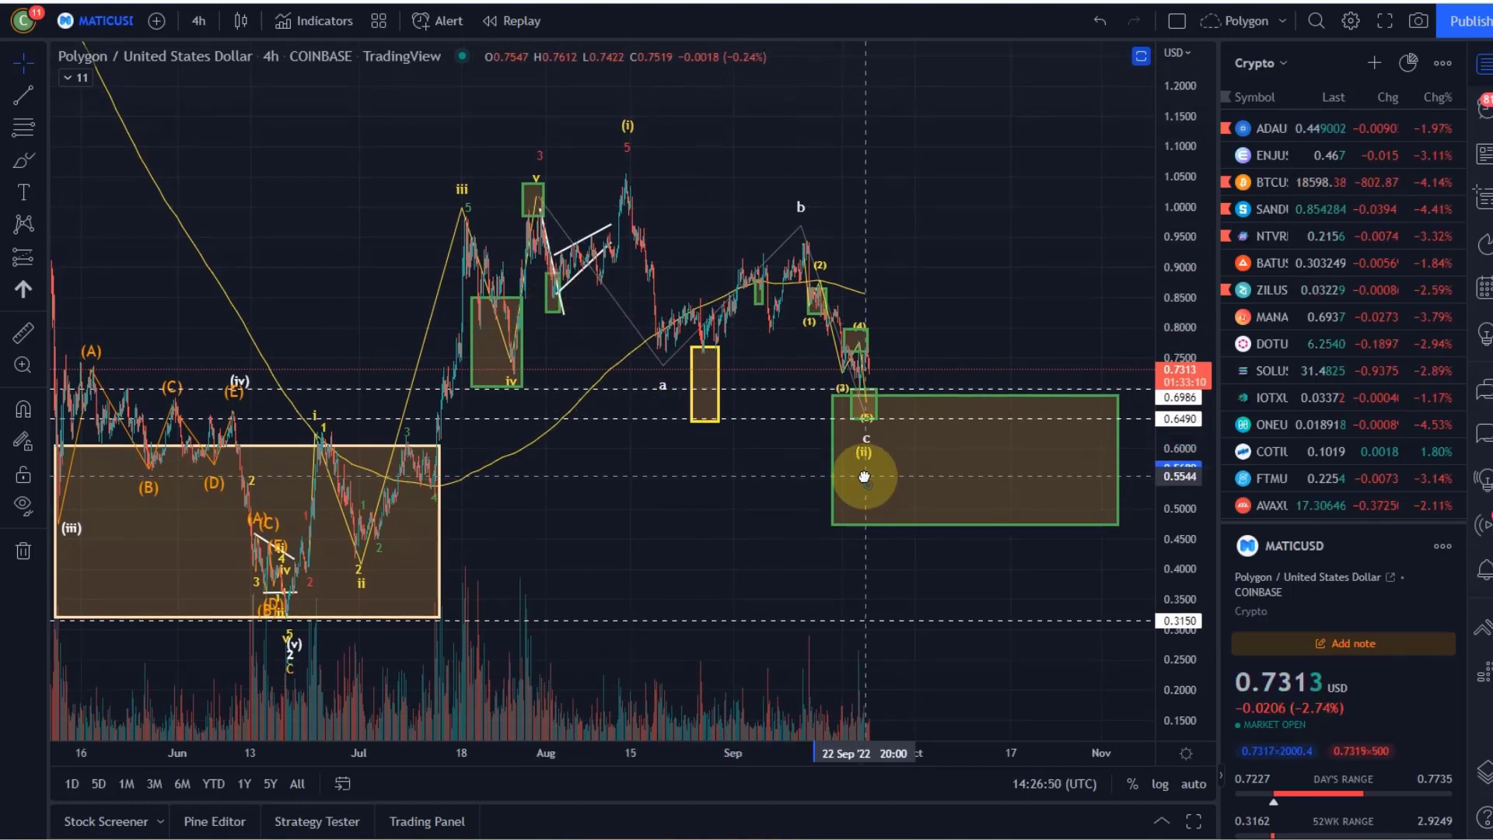
left_click_drag(864, 477, 866, 476)
left_click_drag(618, 152, 980, 96)
left_click_drag(639, 178, 507, 248)
left_click_drag(495, 194, 847, 144)
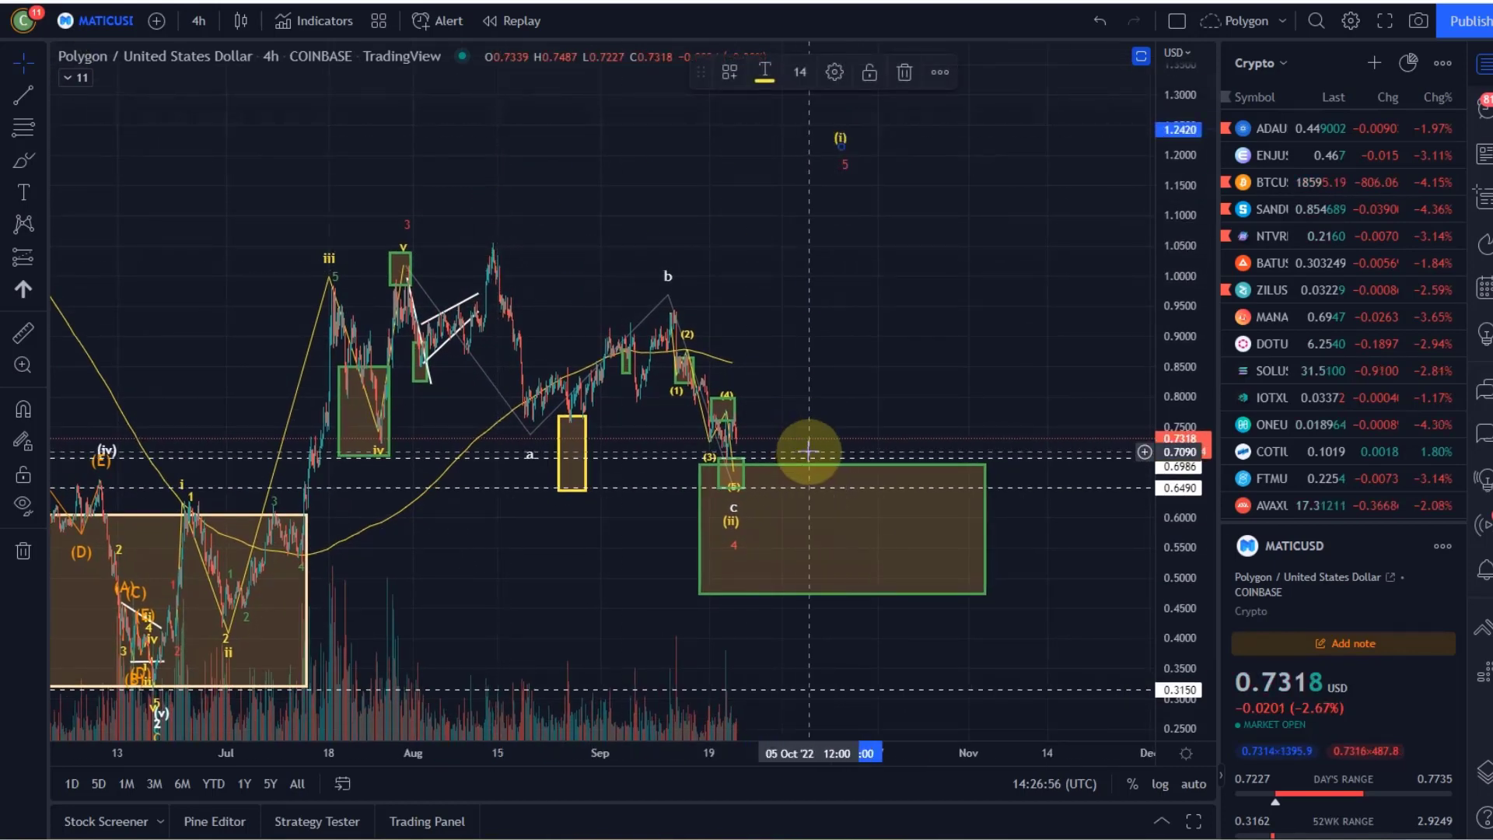
Return red label 4 to the early-August low and labels 5 and (i) to the mid-August peak.
left_click_drag(732, 521, 737, 551)
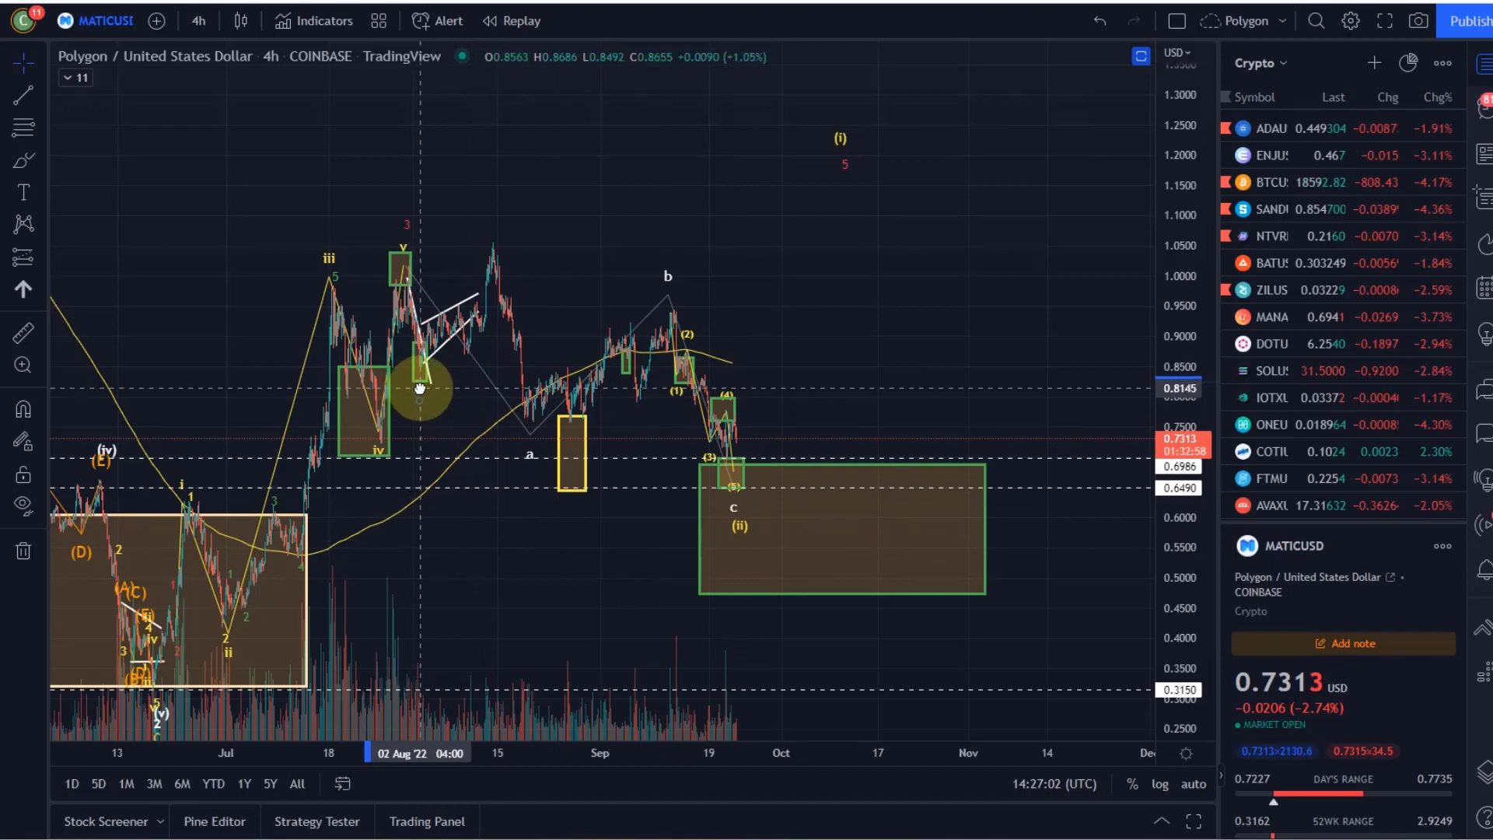
left_click(844, 167)
left_click_drag(849, 175, 497, 230)
left_click_drag(849, 134, 491, 194)
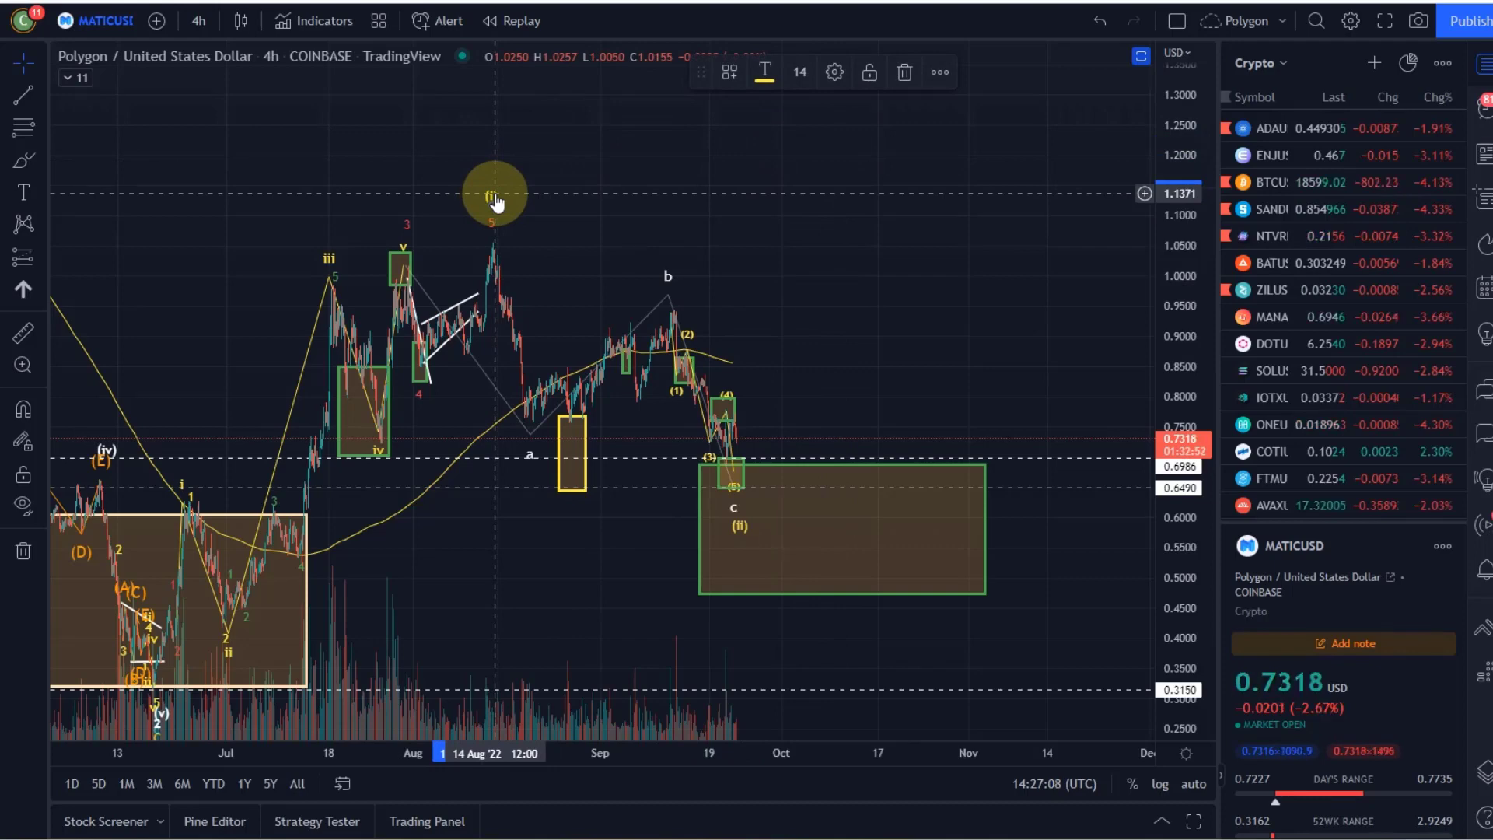
left_click(722, 470)
mouse_move(737, 469)
left_mouse_down()
mouse_move(758, 467)
mouse_move(727, 469)
mouse_move(758, 481)
mouse_move(725, 463)
left_mouse_up()
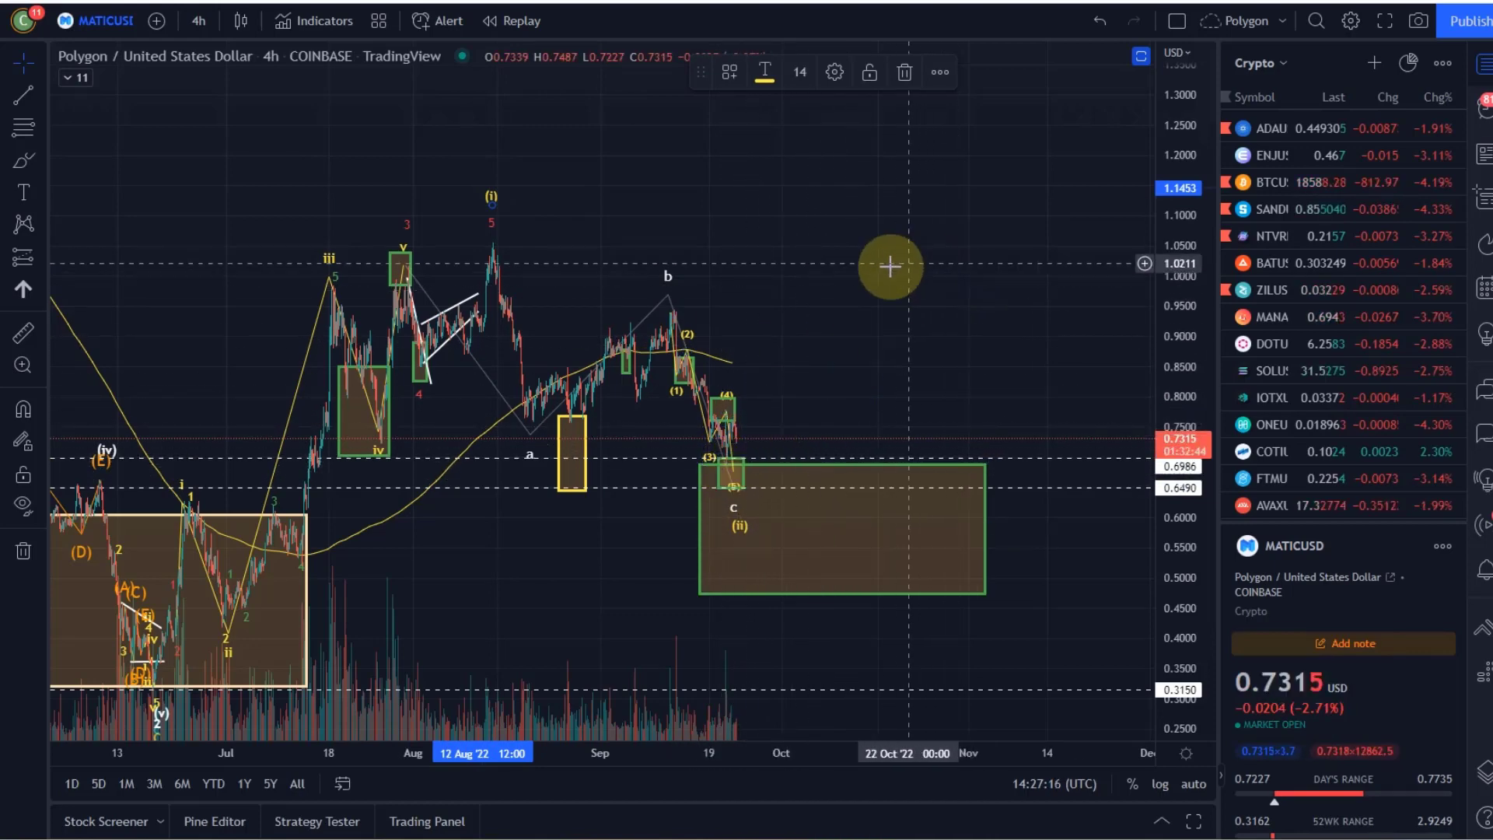
Measure the price drop from the top of the large green box down to the 0.3150 support line.
scroll(907, 260, "down", 3)
left_click_drag(893, 249, 933, 151)
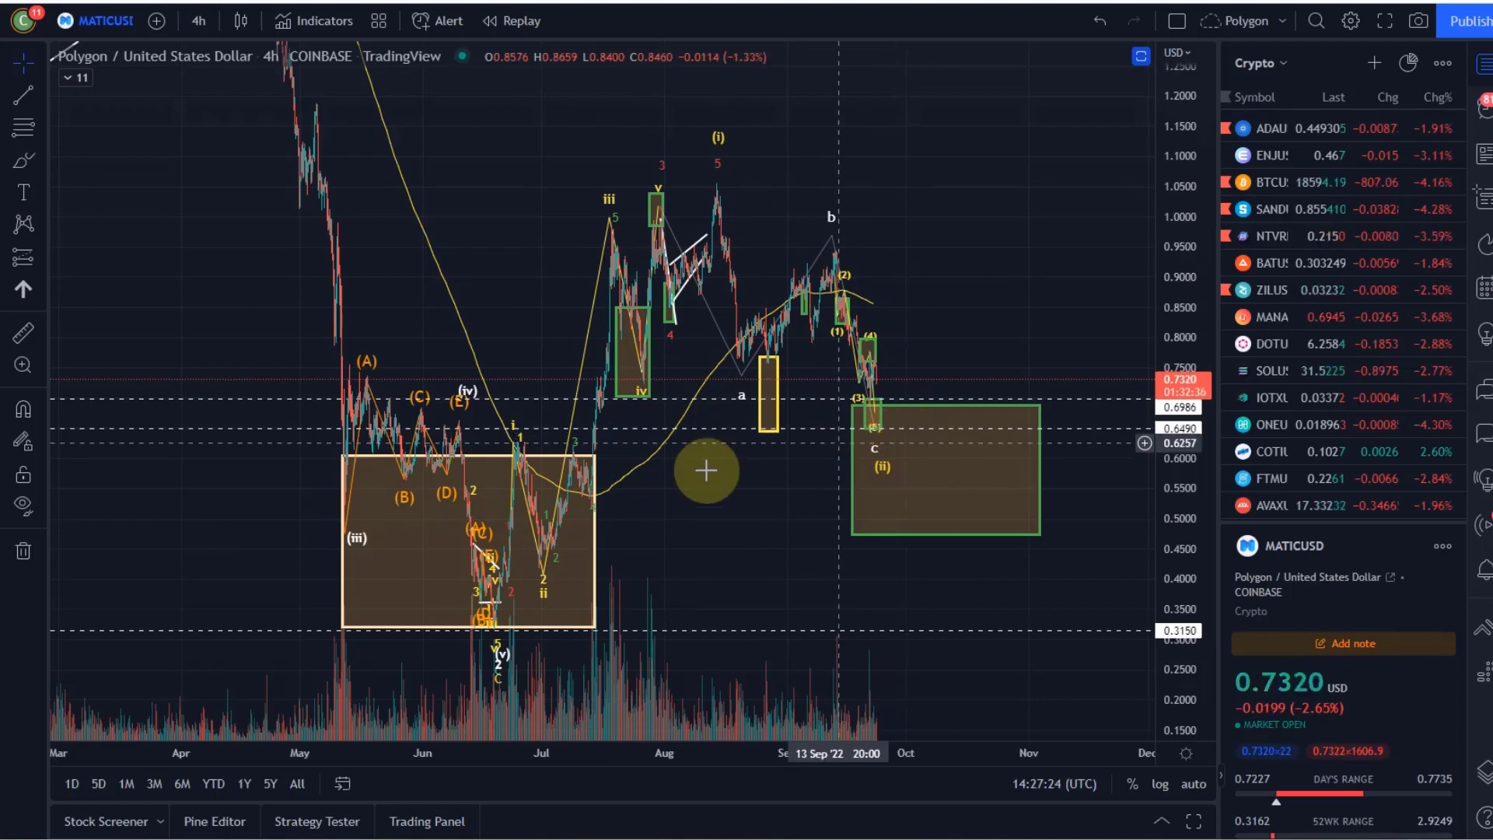
left_click(23, 332)
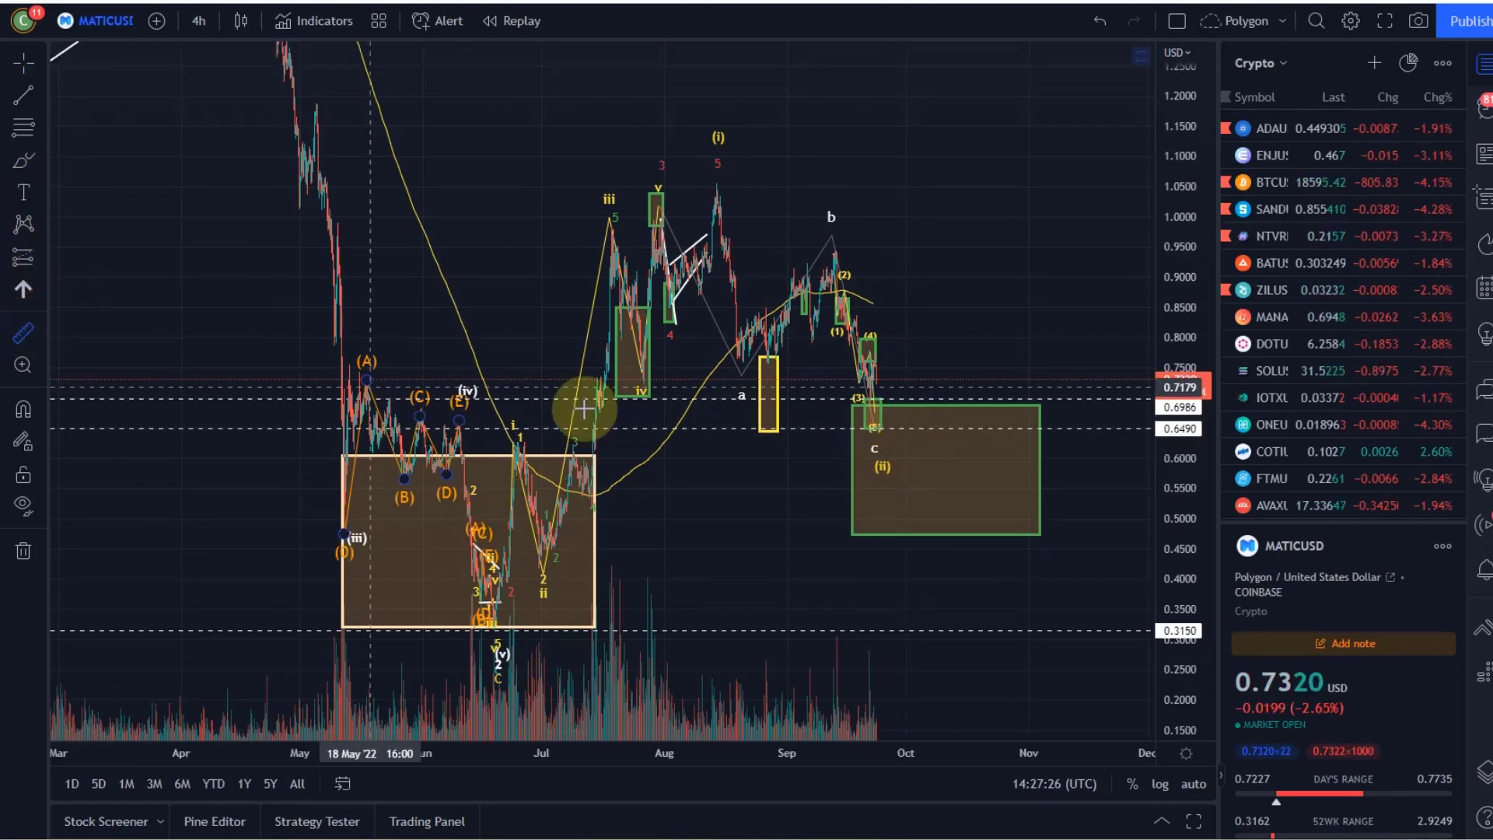
left_click(901, 403)
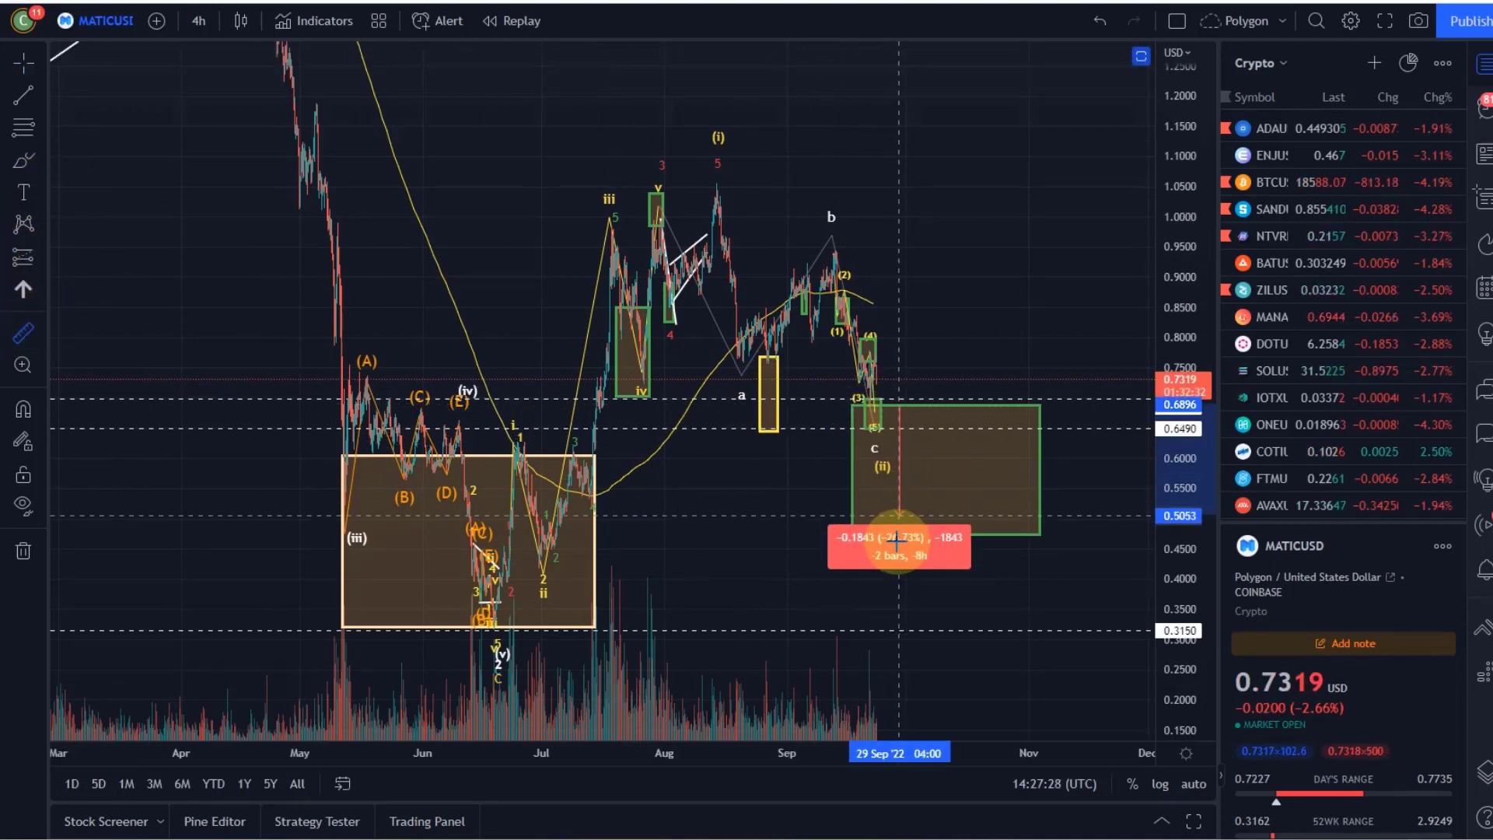
left_click(886, 631)
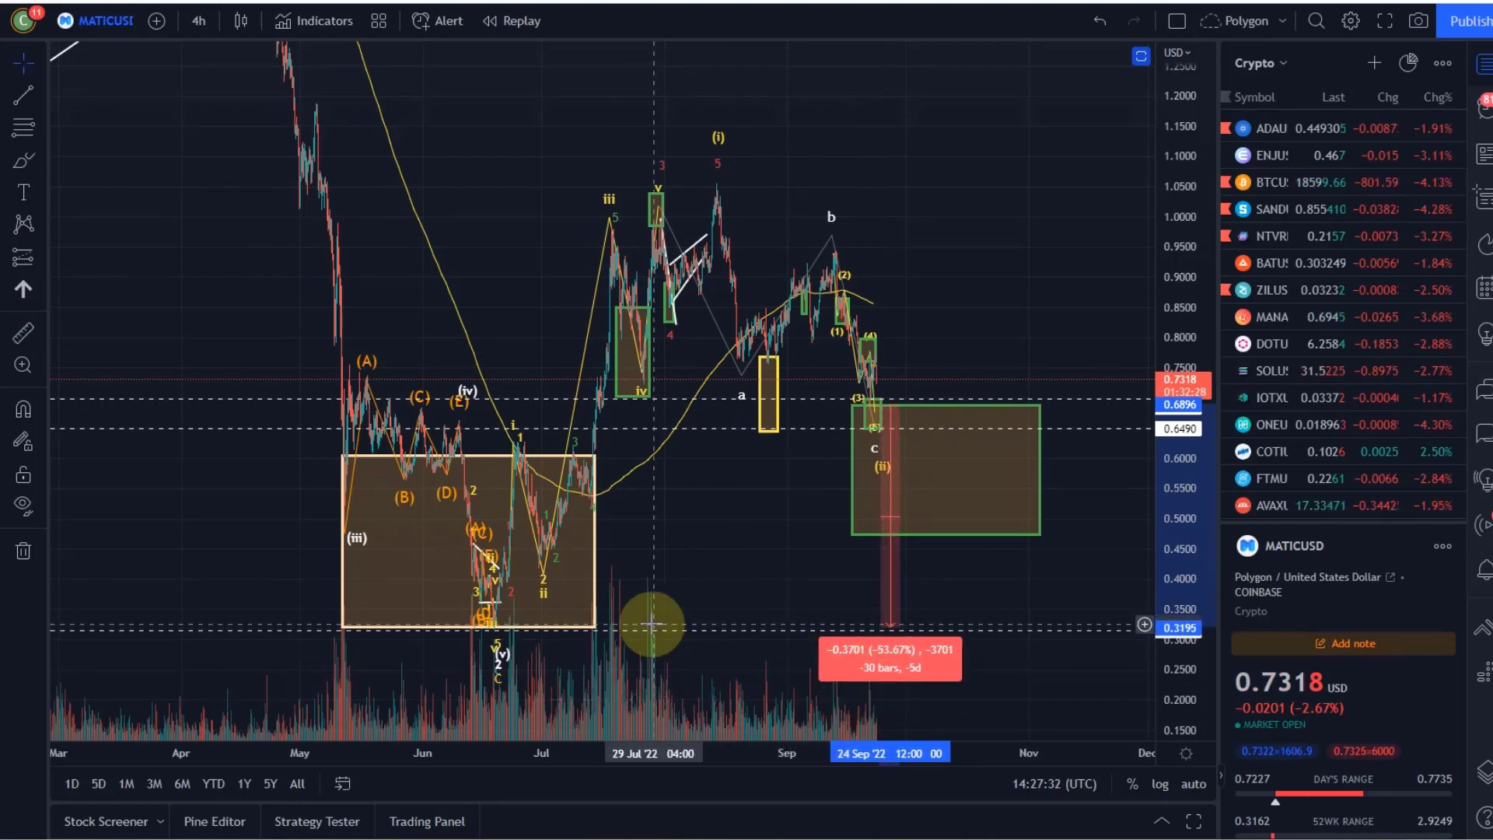
left_click(748, 522)
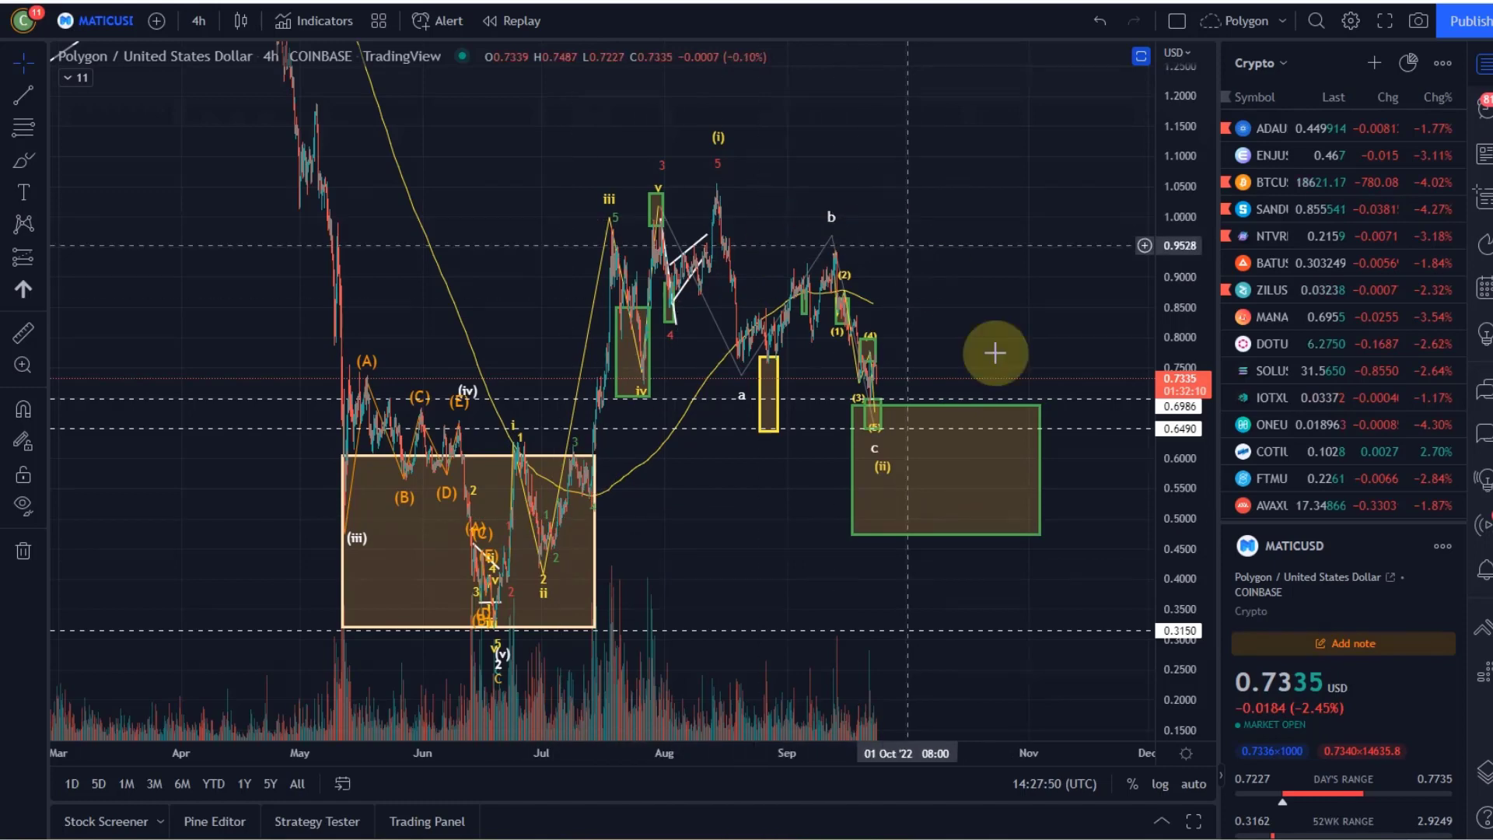
Examine the decline from wave b through subwaves (1) to (5) and the green target boxes around it.
scroll(744, 397, "up", 5)
left_click_drag(684, 343, 1124, 482)
left_click_drag(1189, 550, 1099, 343)
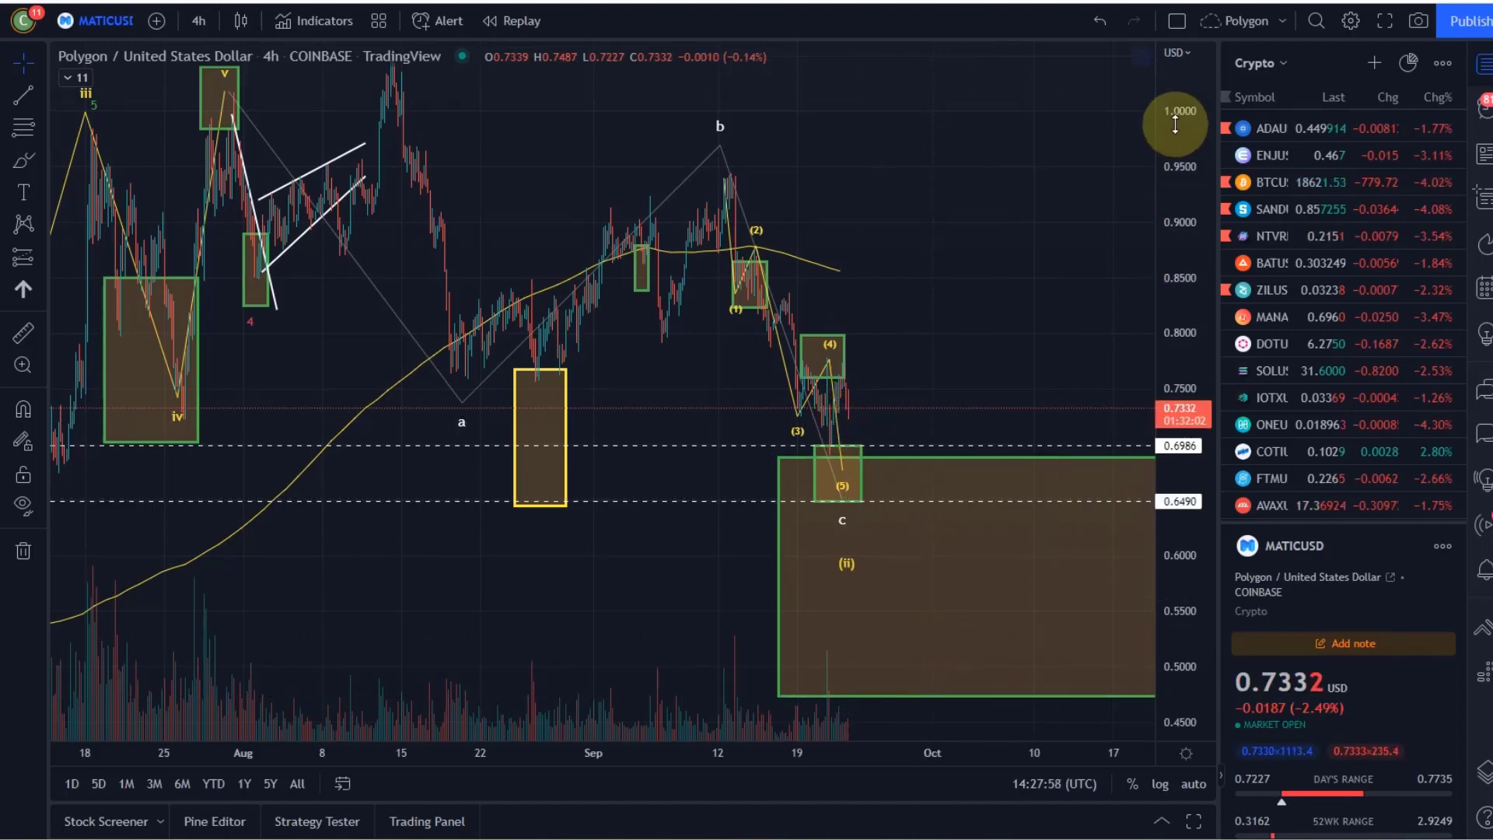
left_click_drag(970, 371, 869, 353)
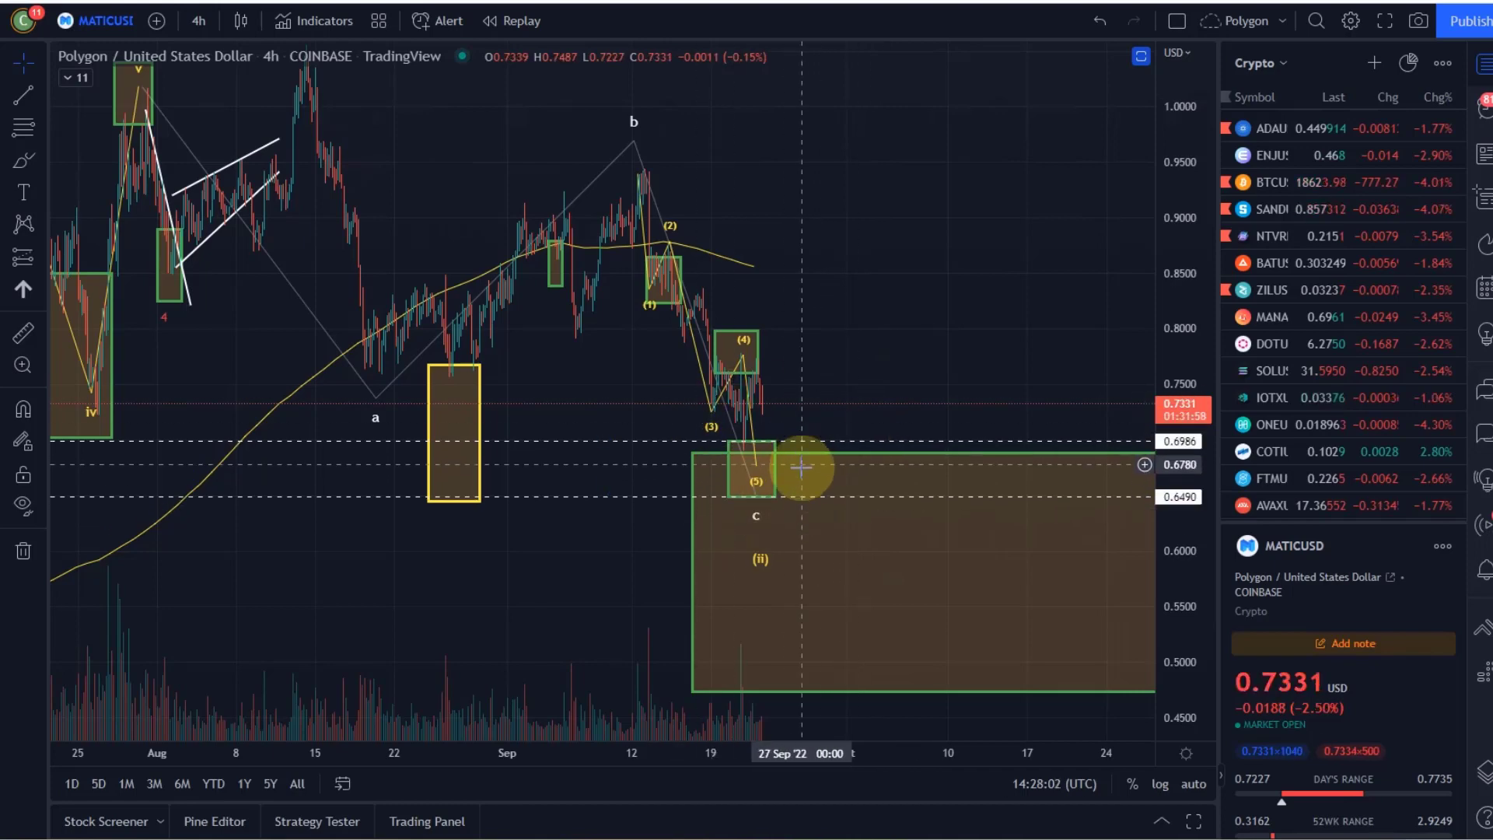
scroll(879, 536, "down", 3)
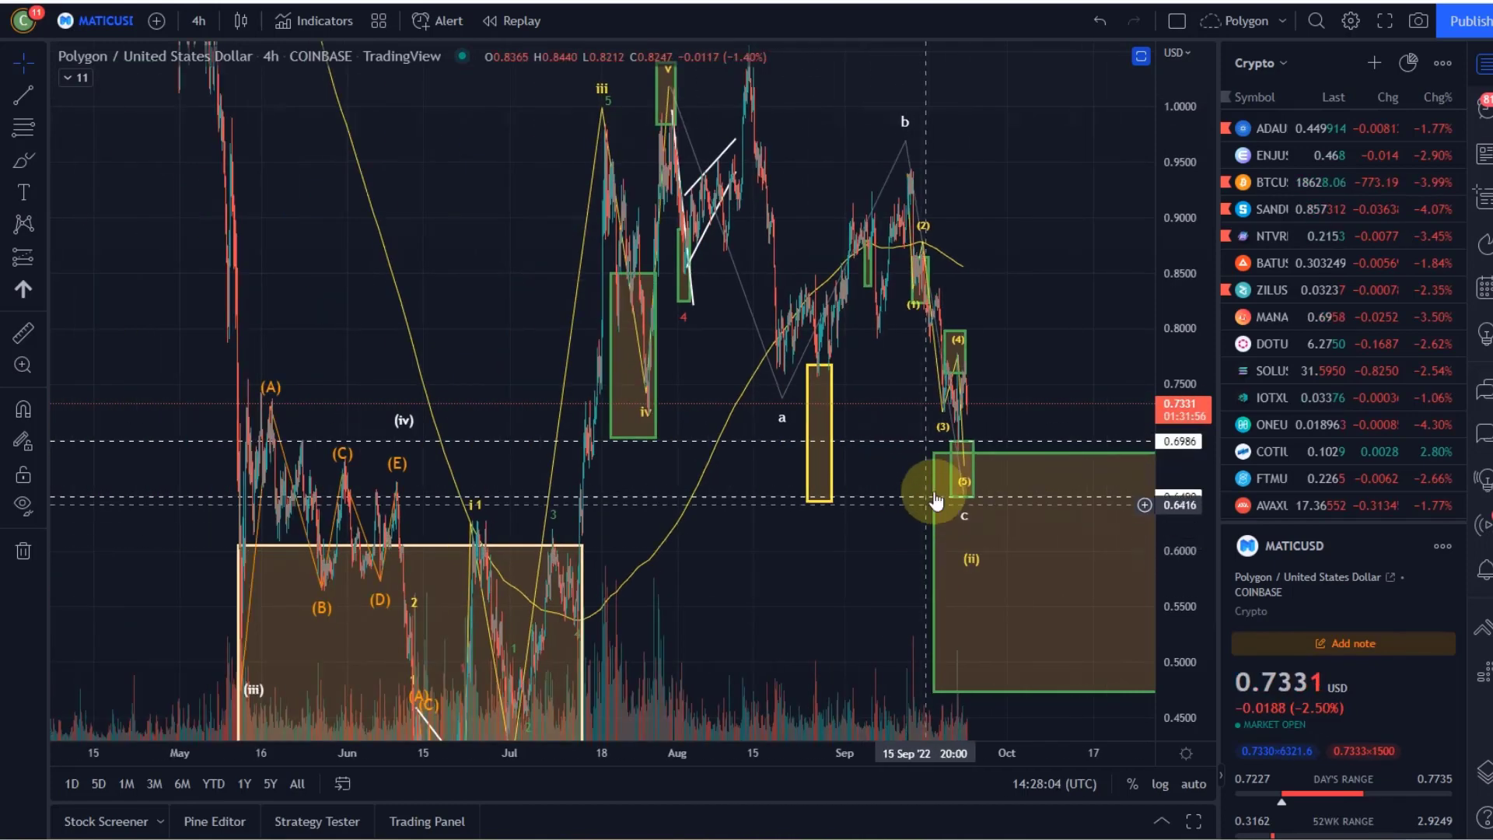
scroll(933, 498, "up", 4)
left_click_drag(816, 430, 995, 374)
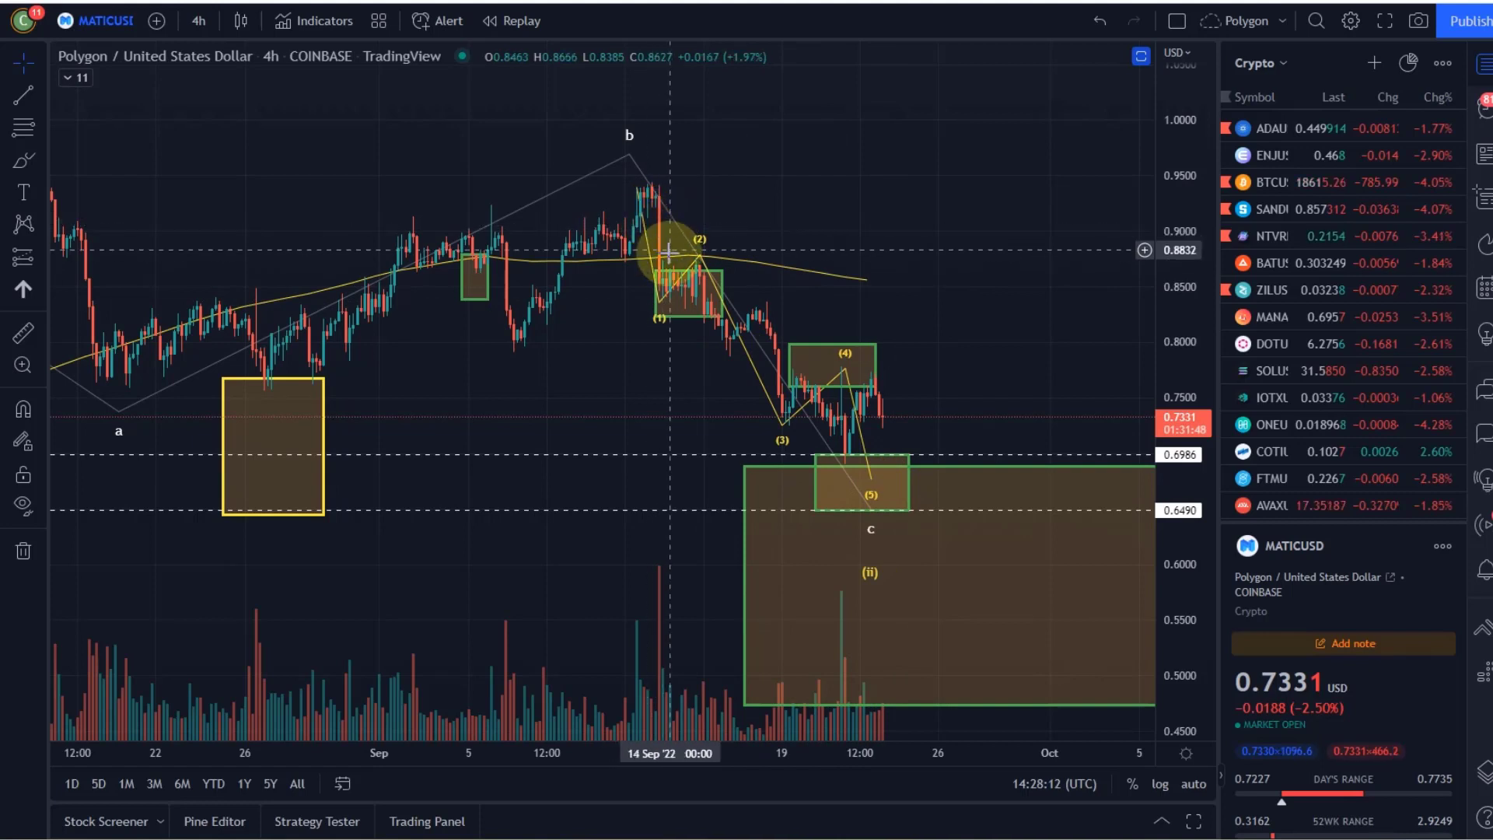
left_click(723, 314)
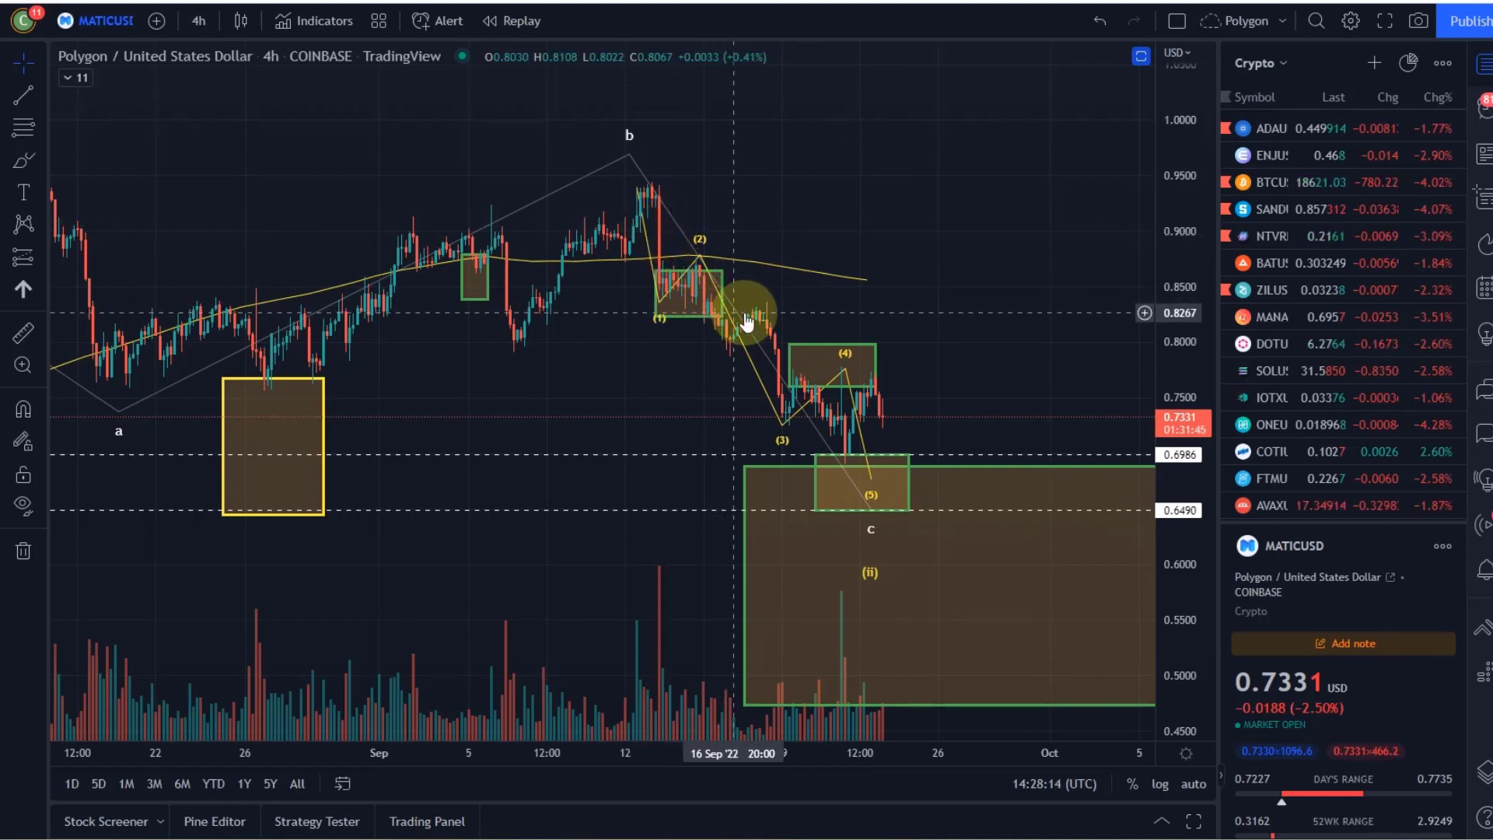
left_click_drag(824, 234, 734, 243)
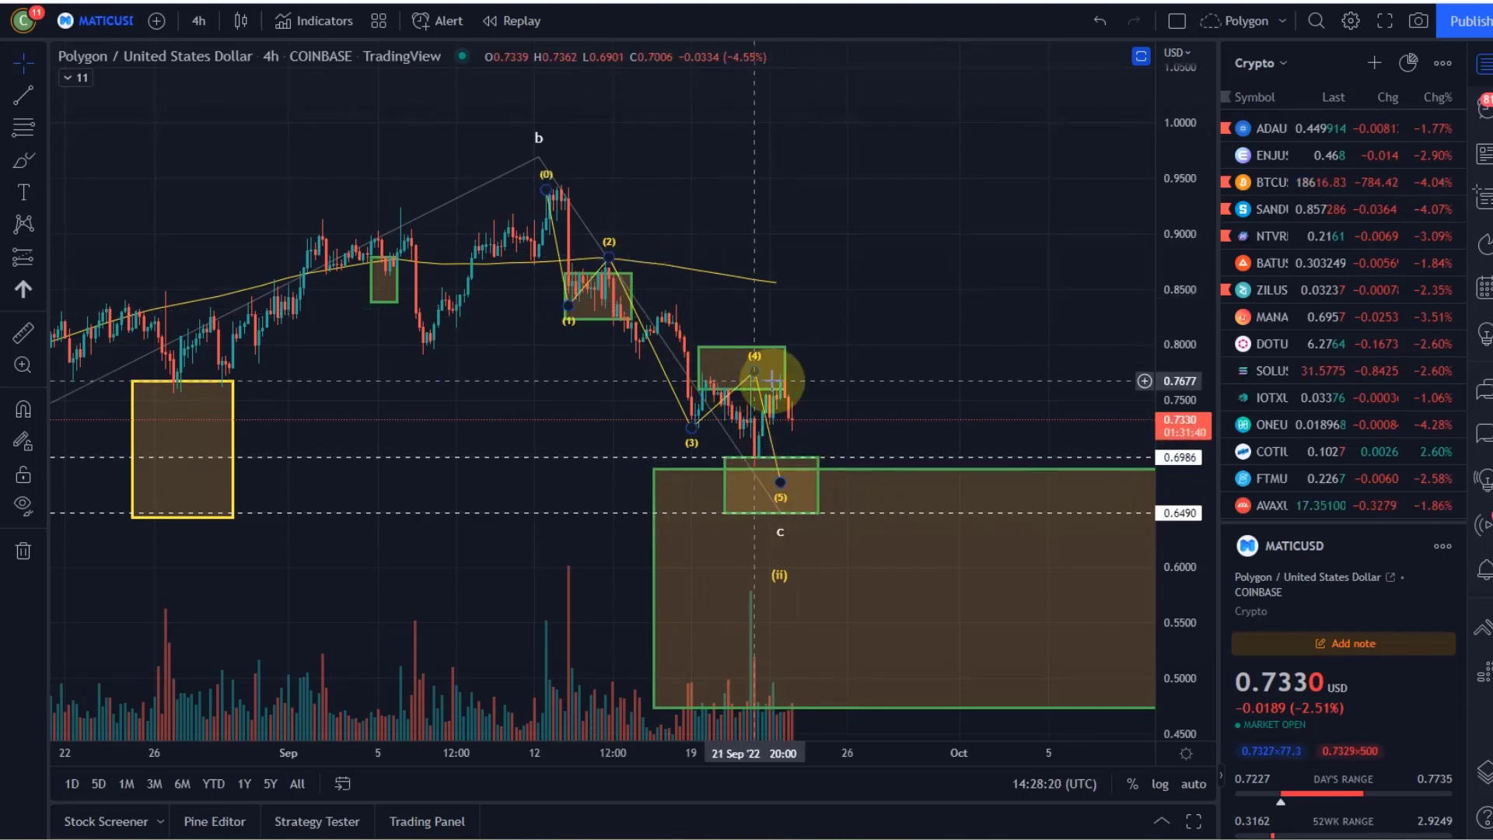
Narrow the small green box around (5) and move the large green box's left edge to 27 Sep '22 12:00.
left_click(760, 467)
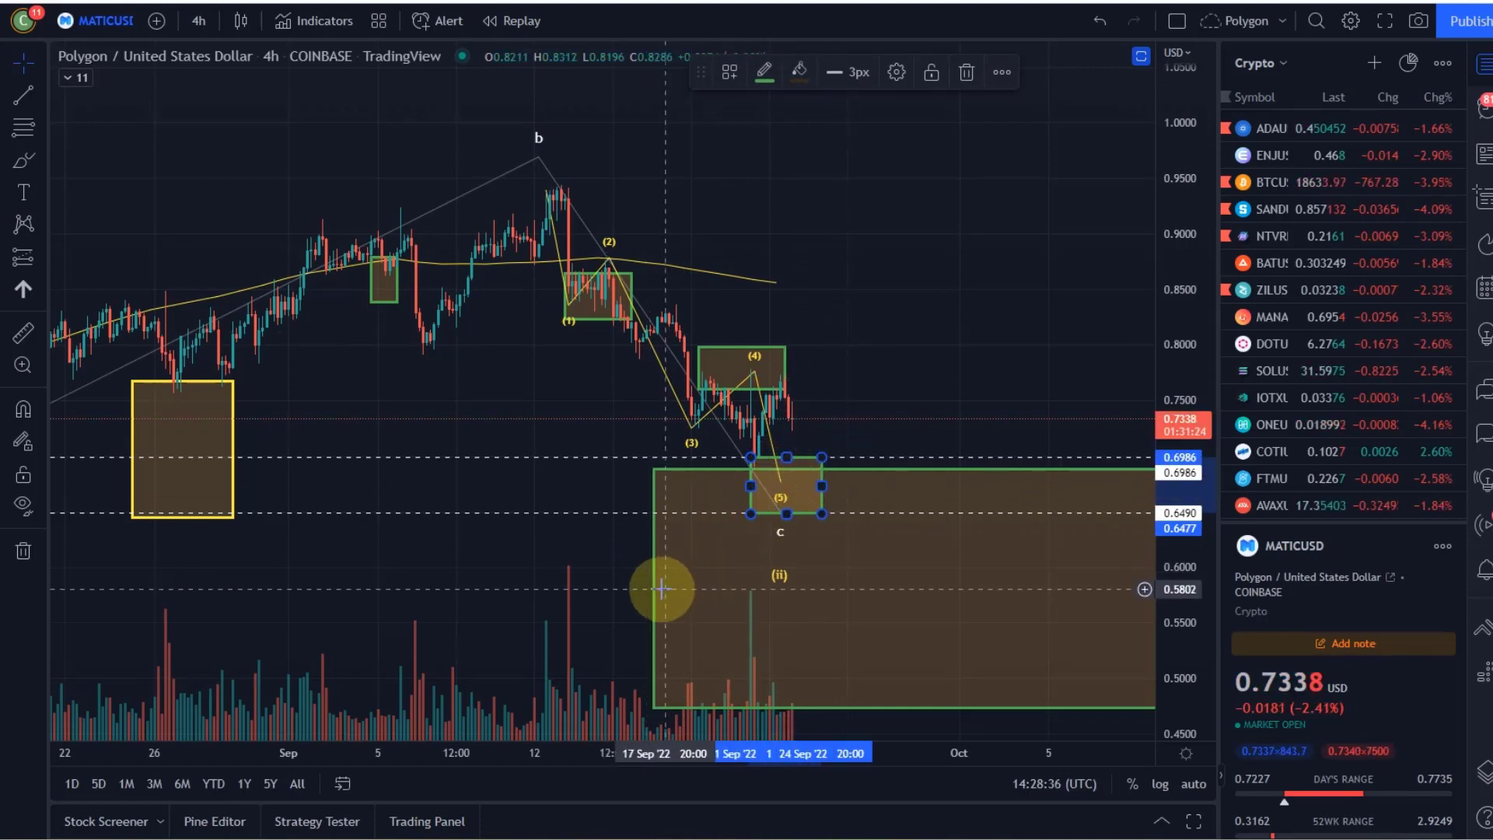
mouse_move(658, 588)
left_mouse_down()
mouse_move(737, 583)
mouse_move(665, 587)
left_mouse_up()
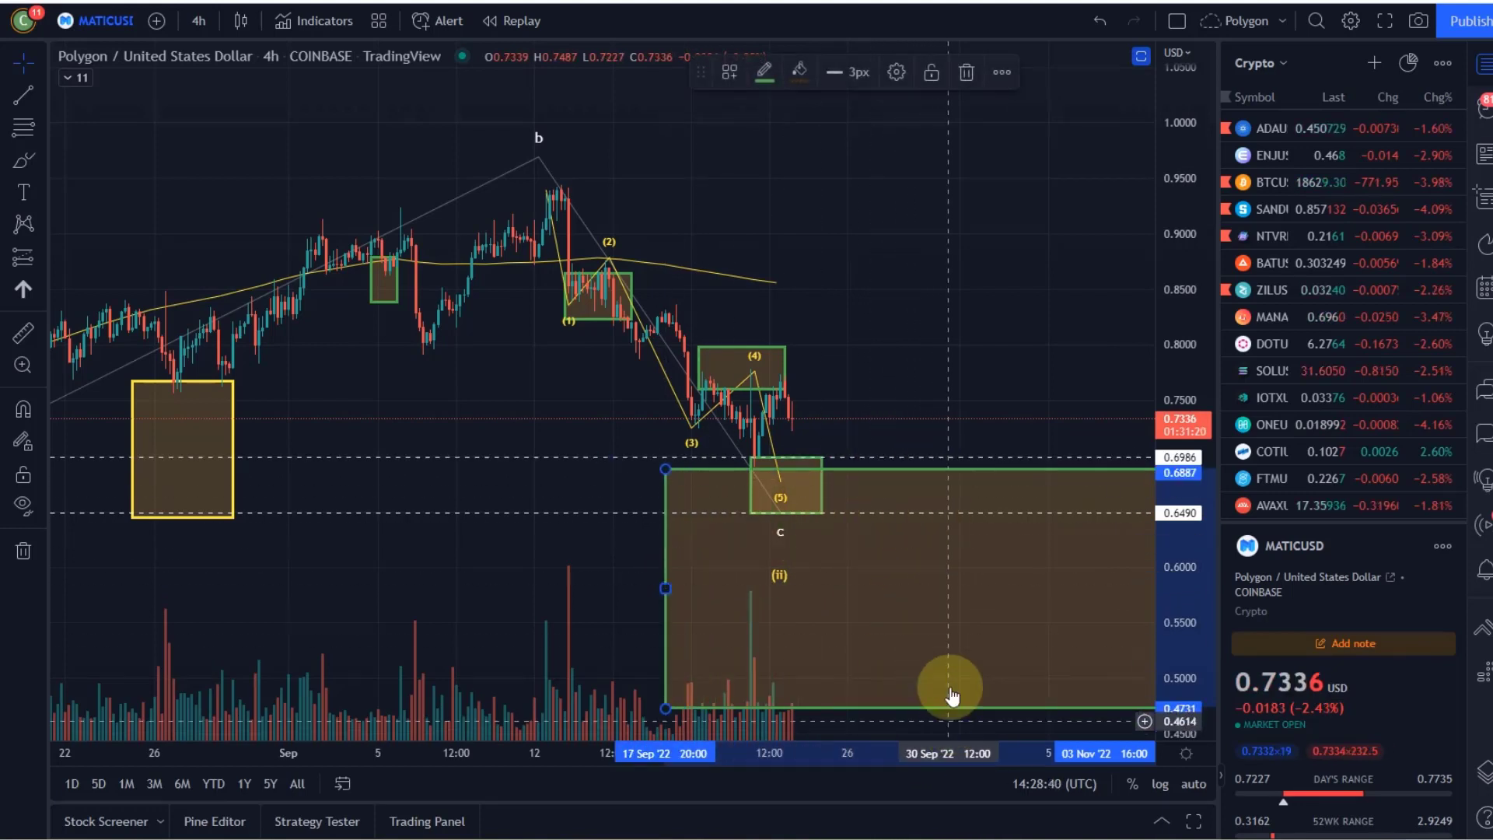
left_click_drag(666, 587, 882, 584)
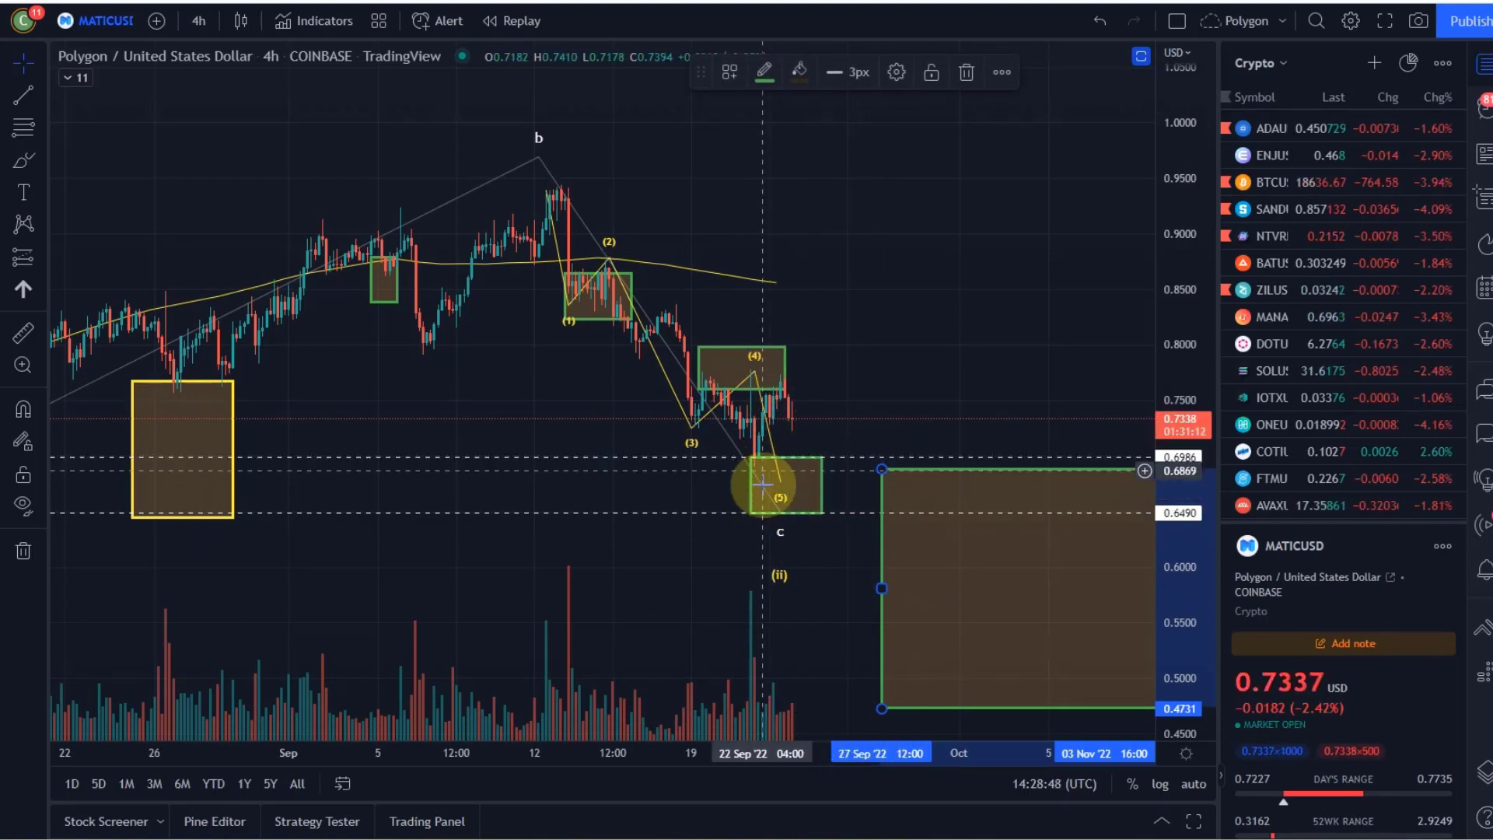
left_click(940, 217)
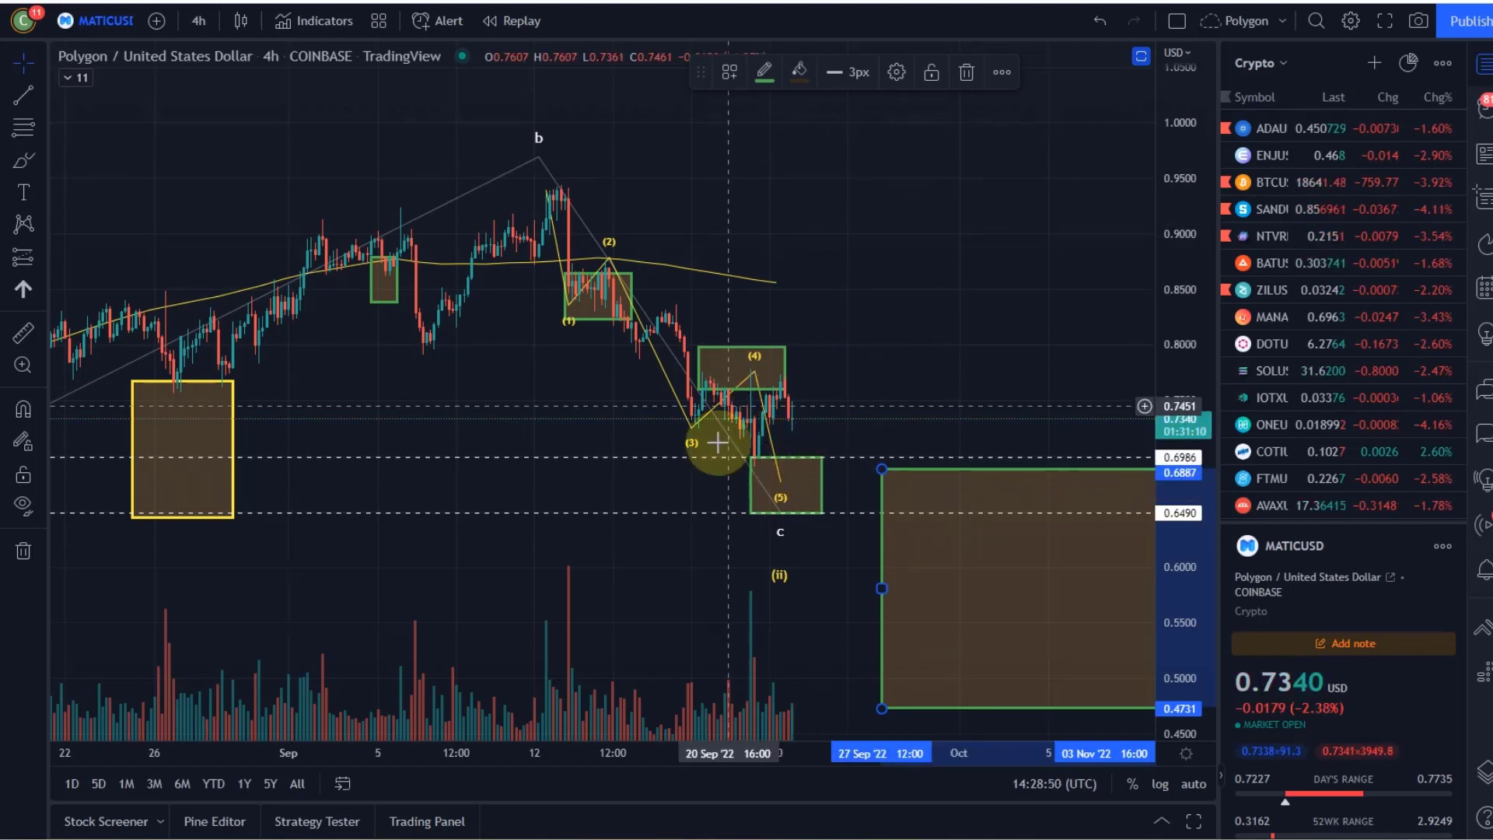
Draw a trend-based Fibonacci extension from about 0.3169 at the June low to 1.0577 at the August peak and 0.6927 in October.
left_click_drag(1033, 160, 1021, 255)
scroll(1011, 254, "down", 6)
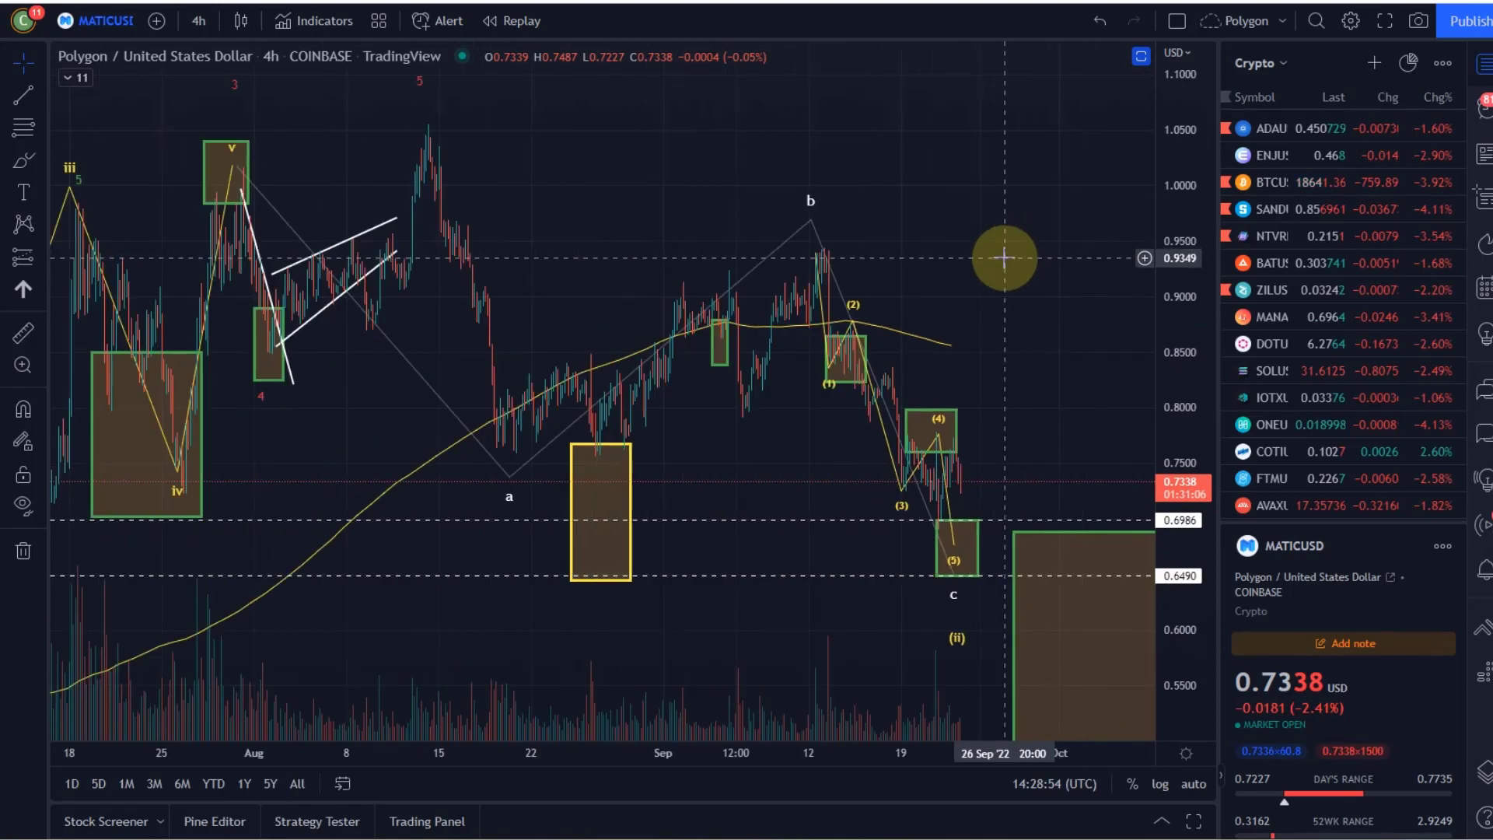
left_click_drag(1176, 220, 998, 167)
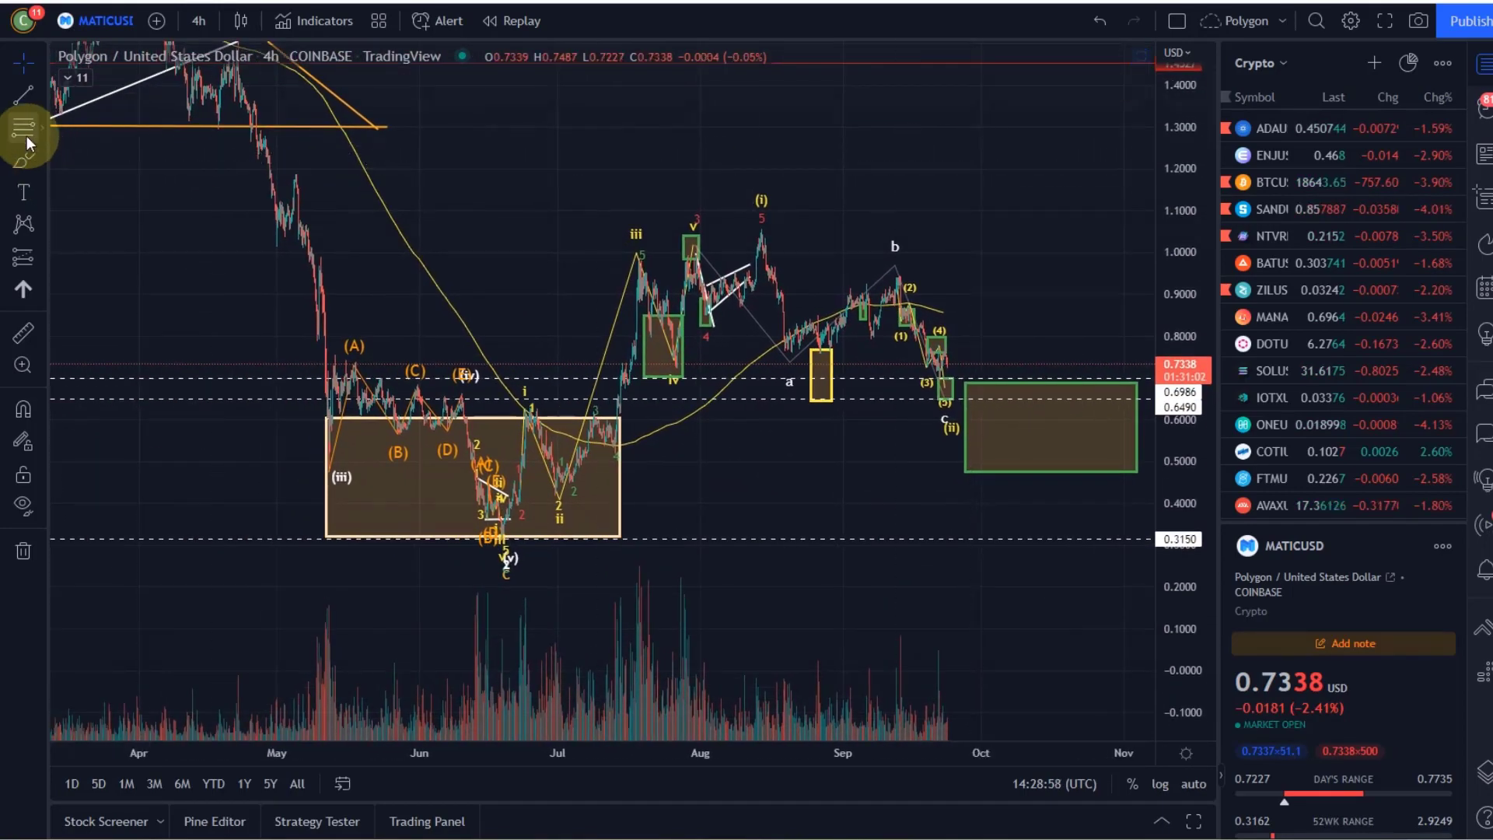
left_click(41, 141)
left_click(87, 164)
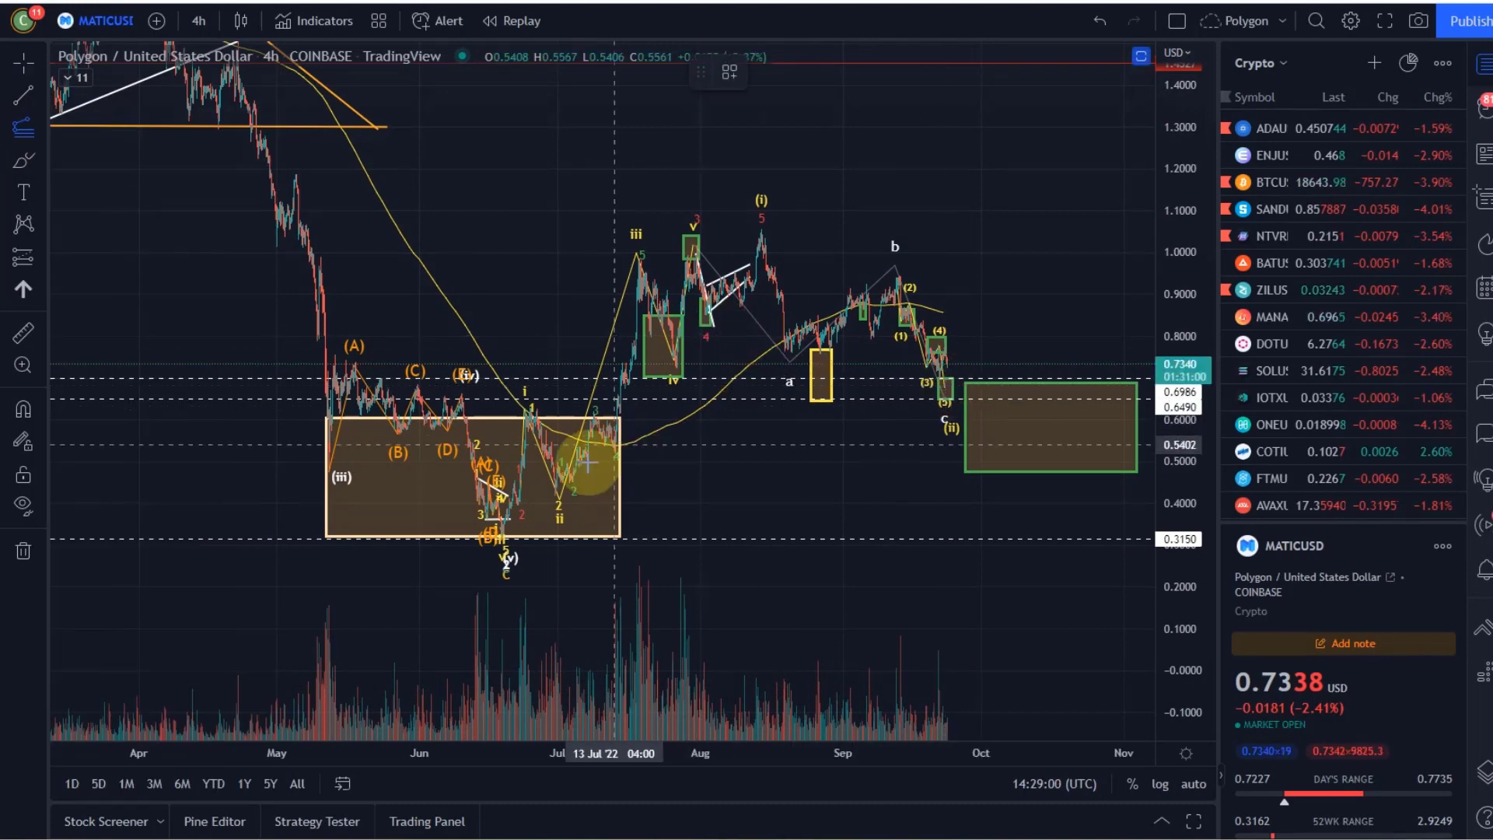
left_click(513, 536)
left_click(750, 227)
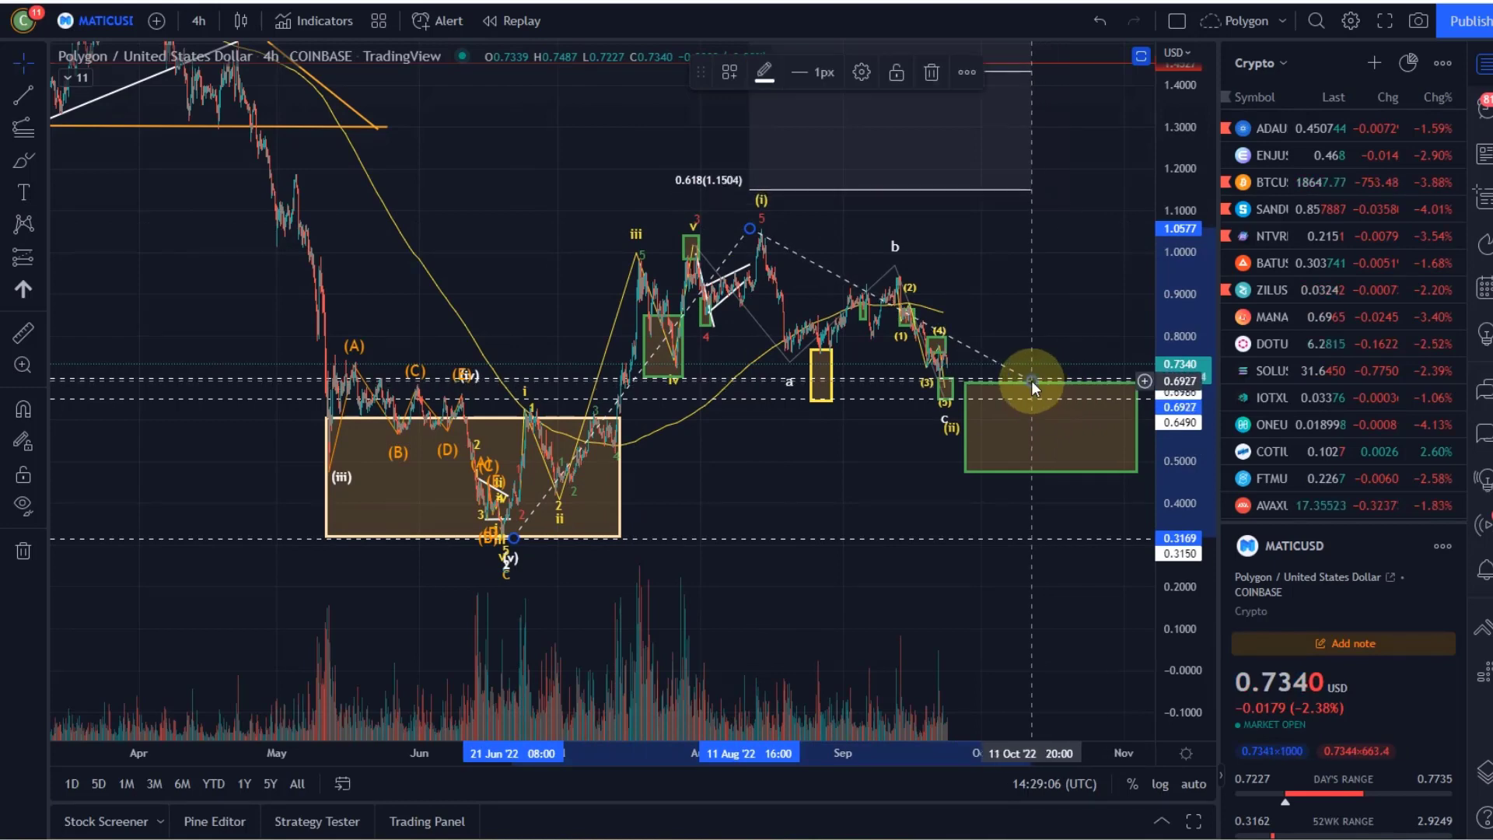
left_click_drag(1033, 267, 958, 504)
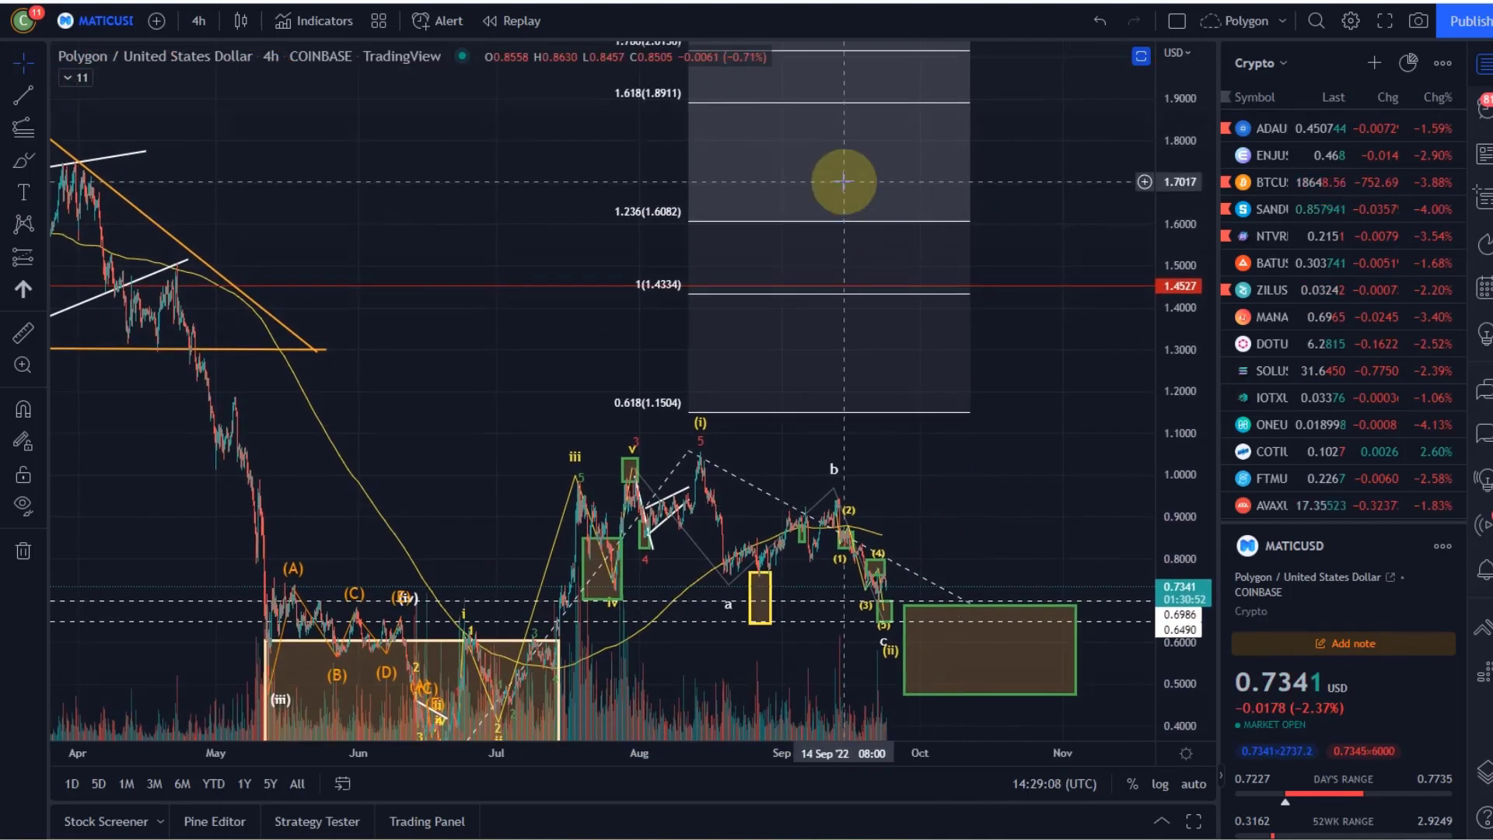
Delete the Fibonacci extension from the chart.
left_click(843, 228)
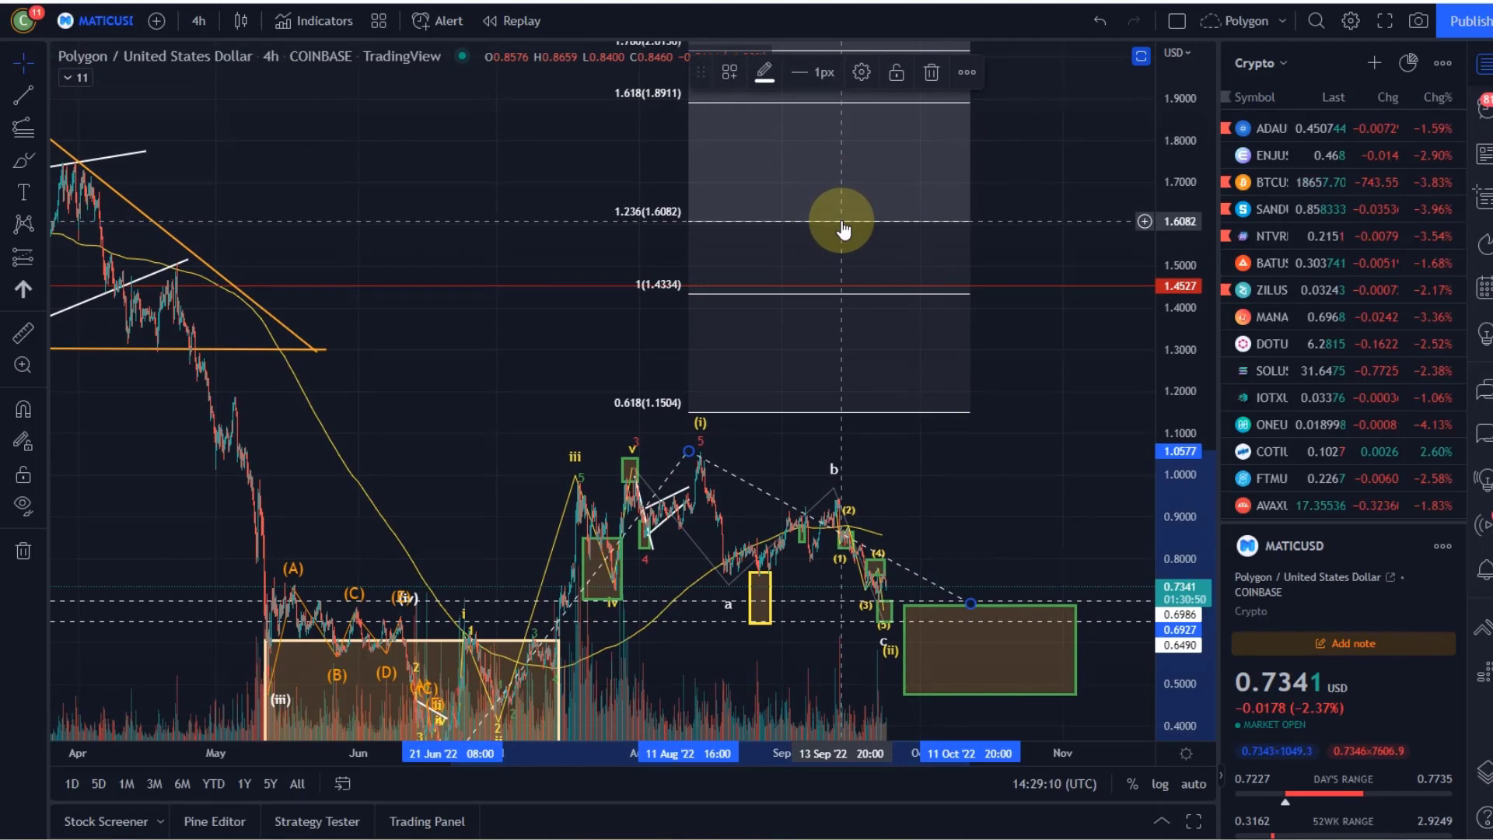
key("Delete")
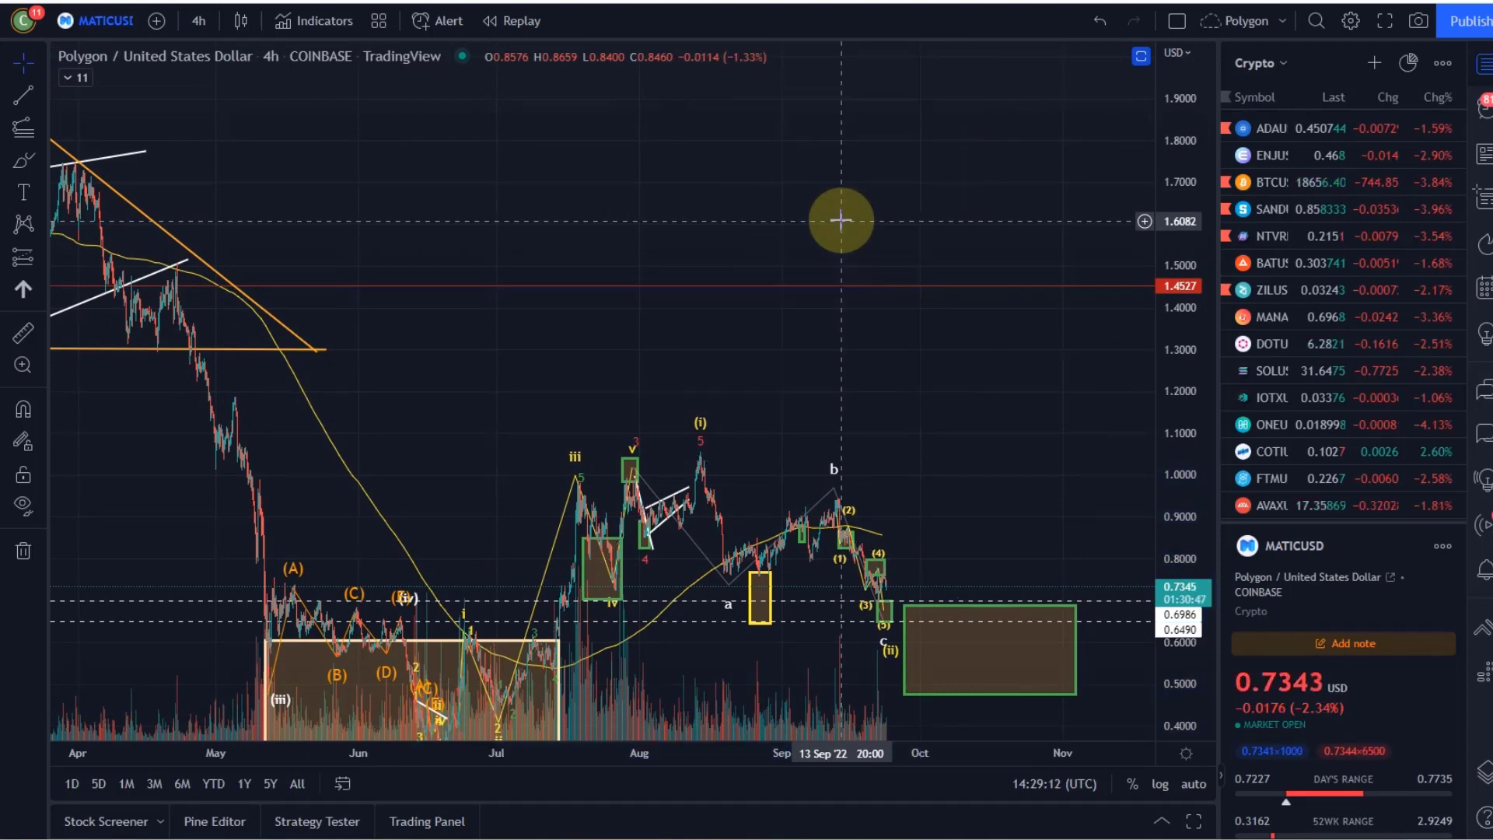
scroll(840, 220, "up", 5)
left_click_drag(310, 483, 1133, 433)
left_click_drag(1228, 290, 1325, 279)
left_click_drag(1100, 220, 816, 166)
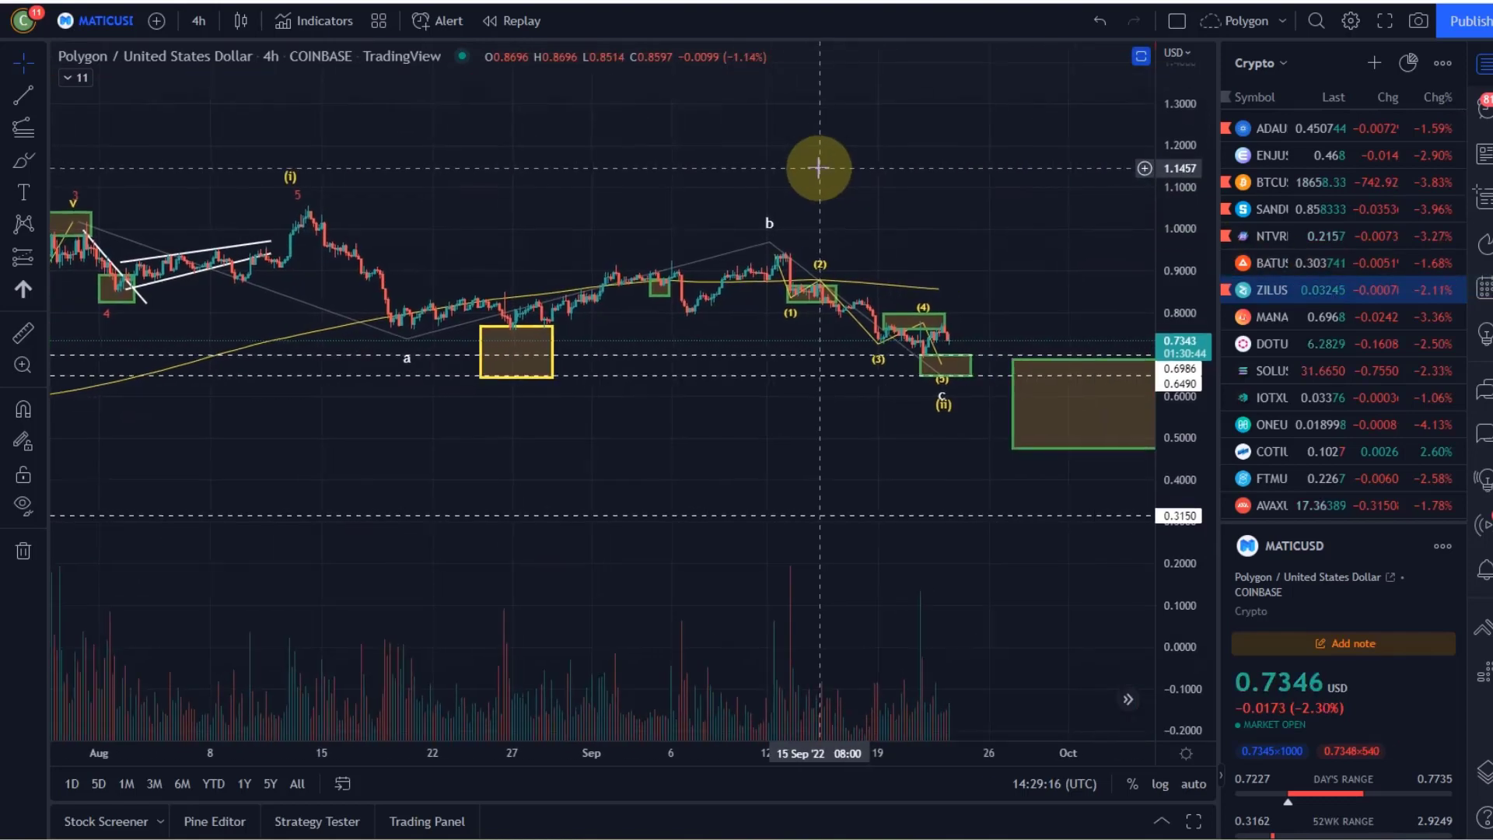
Examine the decline through subwave (5) and the recent rebound around the green box between 0.6986 and 0.6490.
left_click_drag(1174, 367, 1130, 63)
scroll(993, 203, "up", 3)
left_click_drag(993, 203, 820, 310)
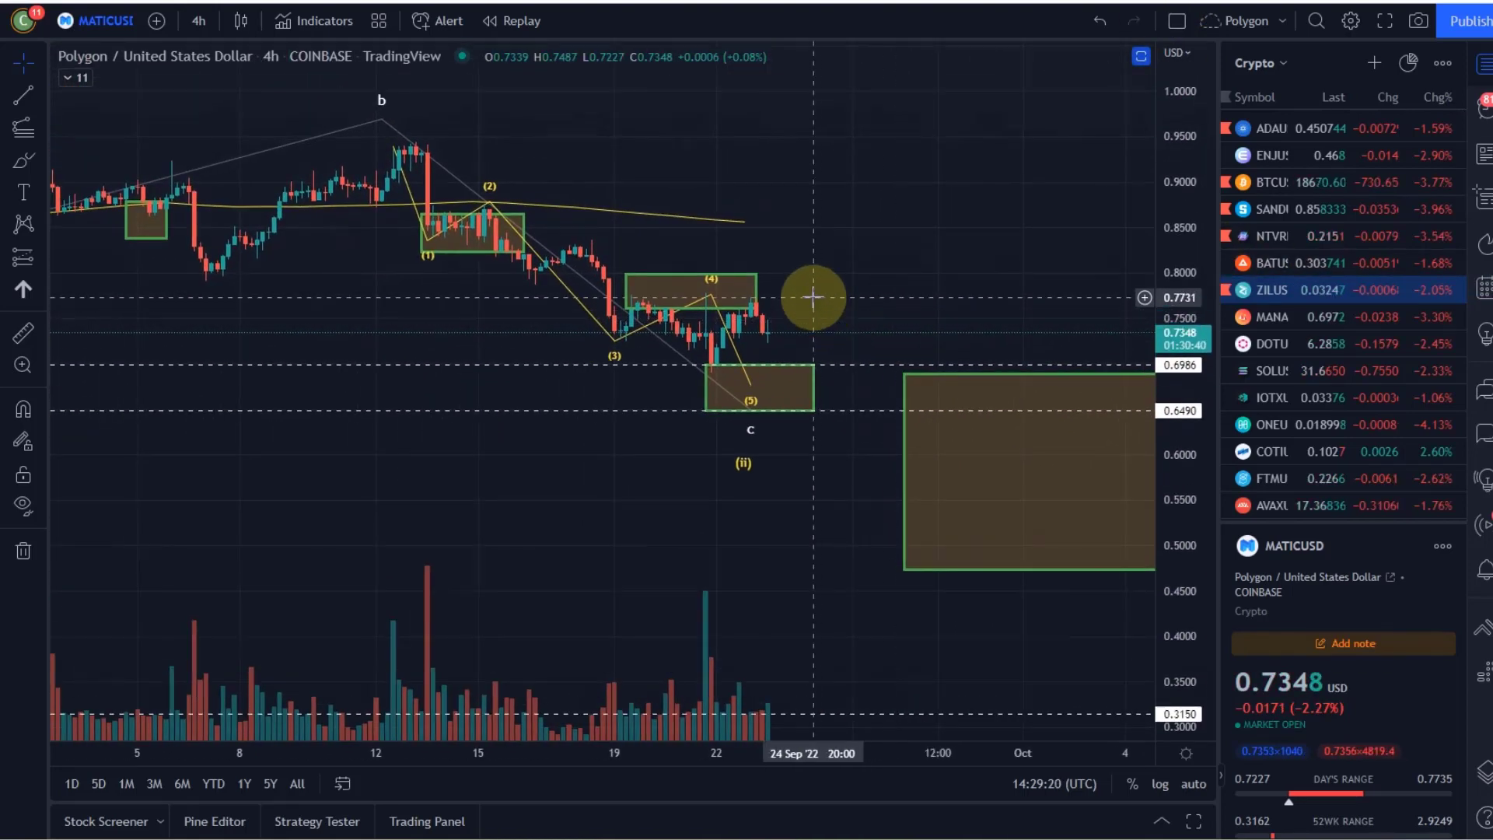
left_click(767, 373)
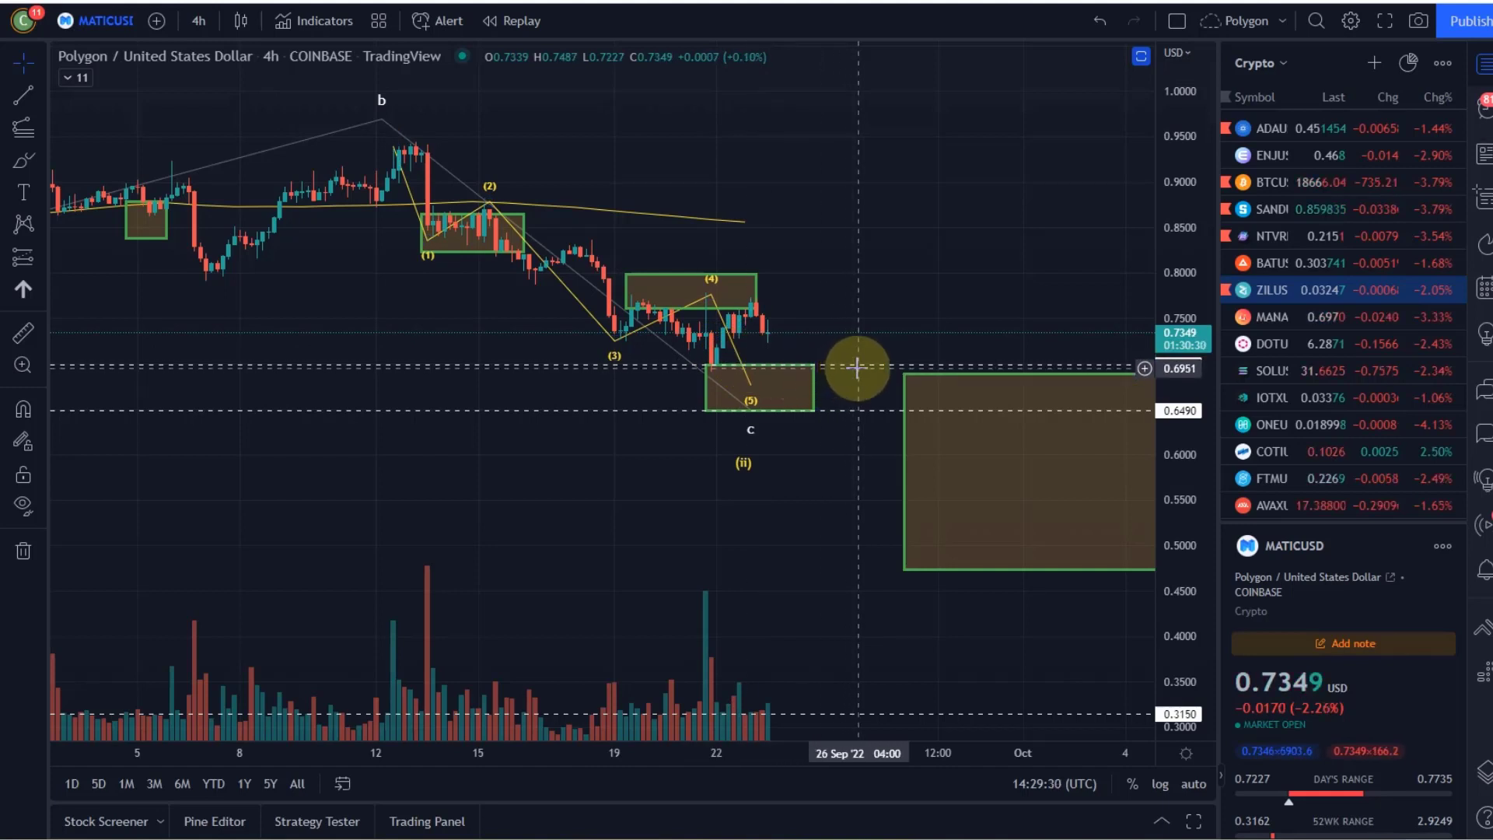
left_click(743, 369)
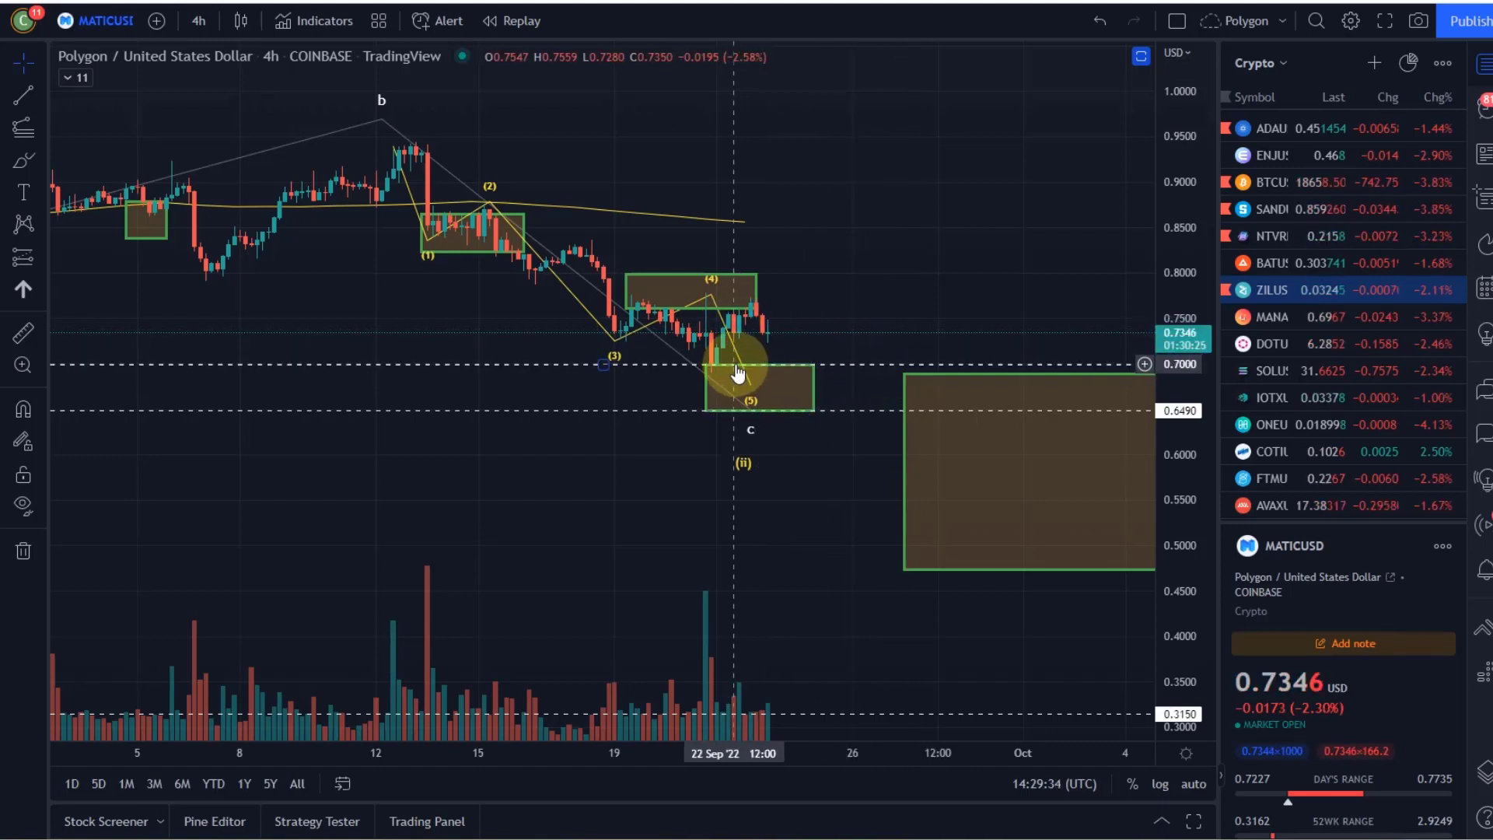
left_click_drag(853, 280, 1039, 290)
left_click_drag(1178, 404, 1197, 311)
left_click_drag(986, 223, 873, 357)
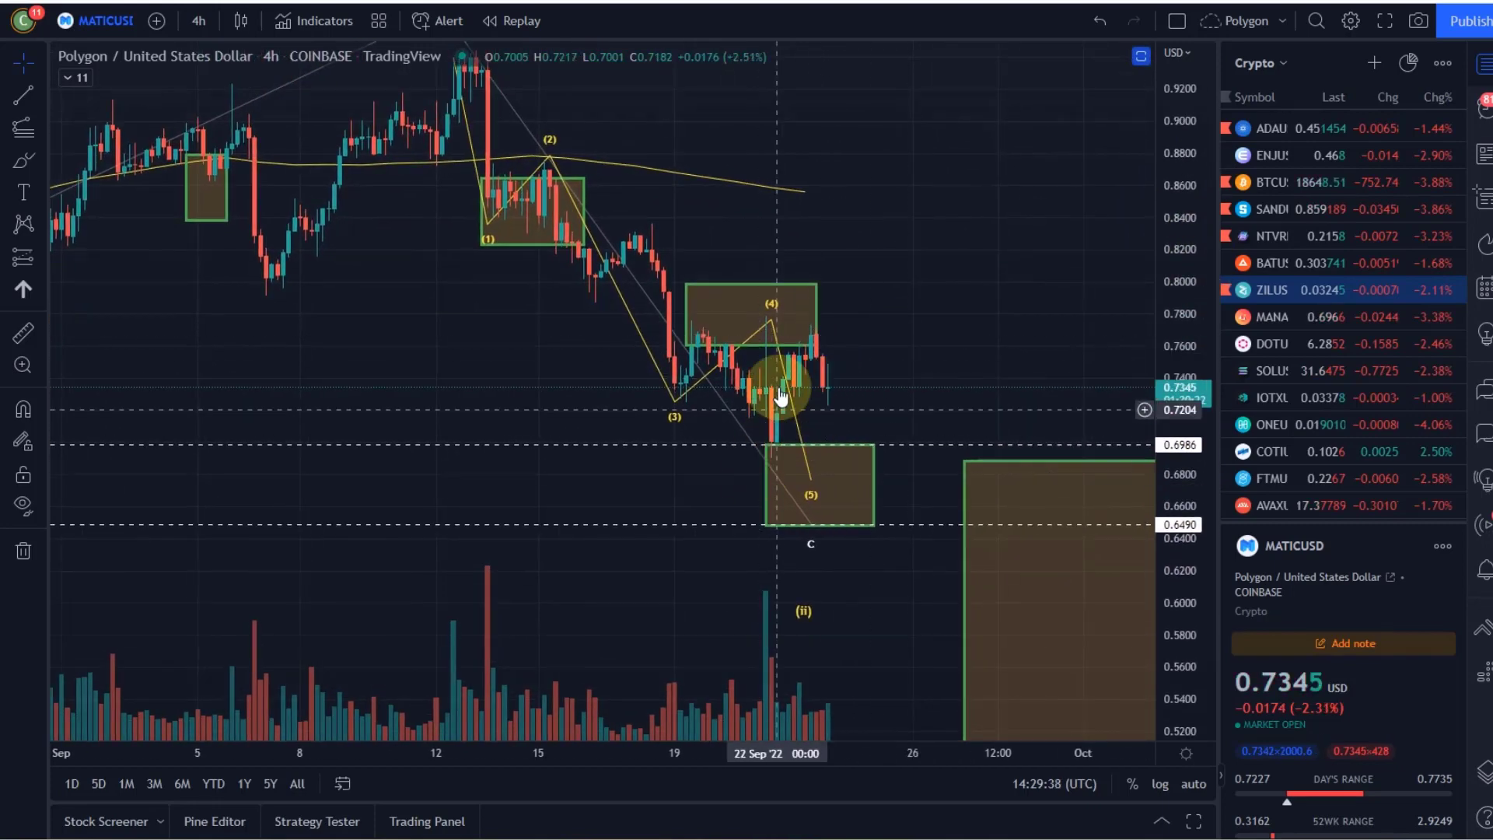
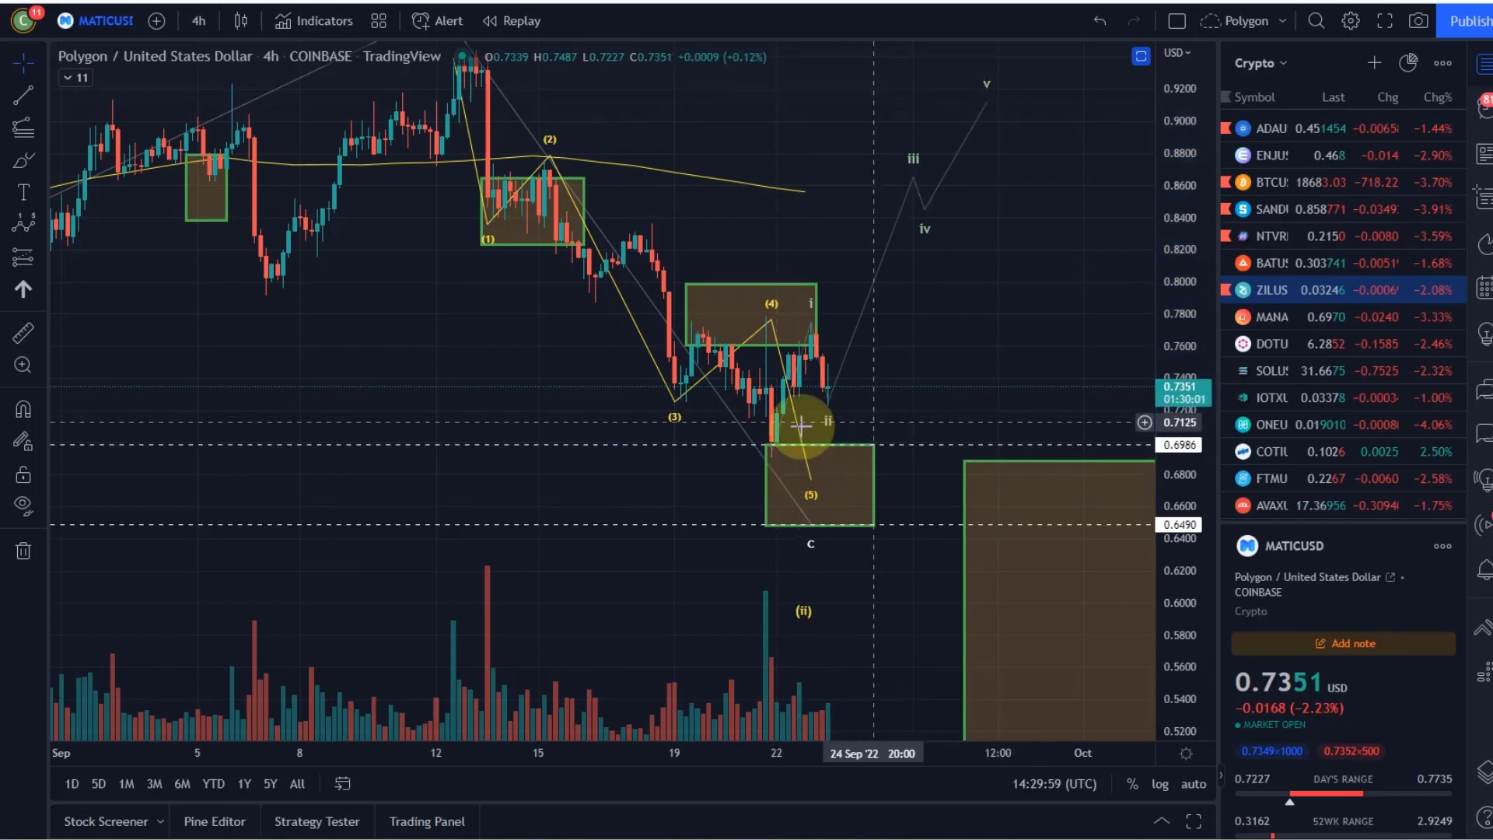
Measure the pullback of wave i with a Fibonacci retracement from about 0.6919 up to 0.7746, and remove the retracement.
left_click(41, 133)
left_click(56, 144)
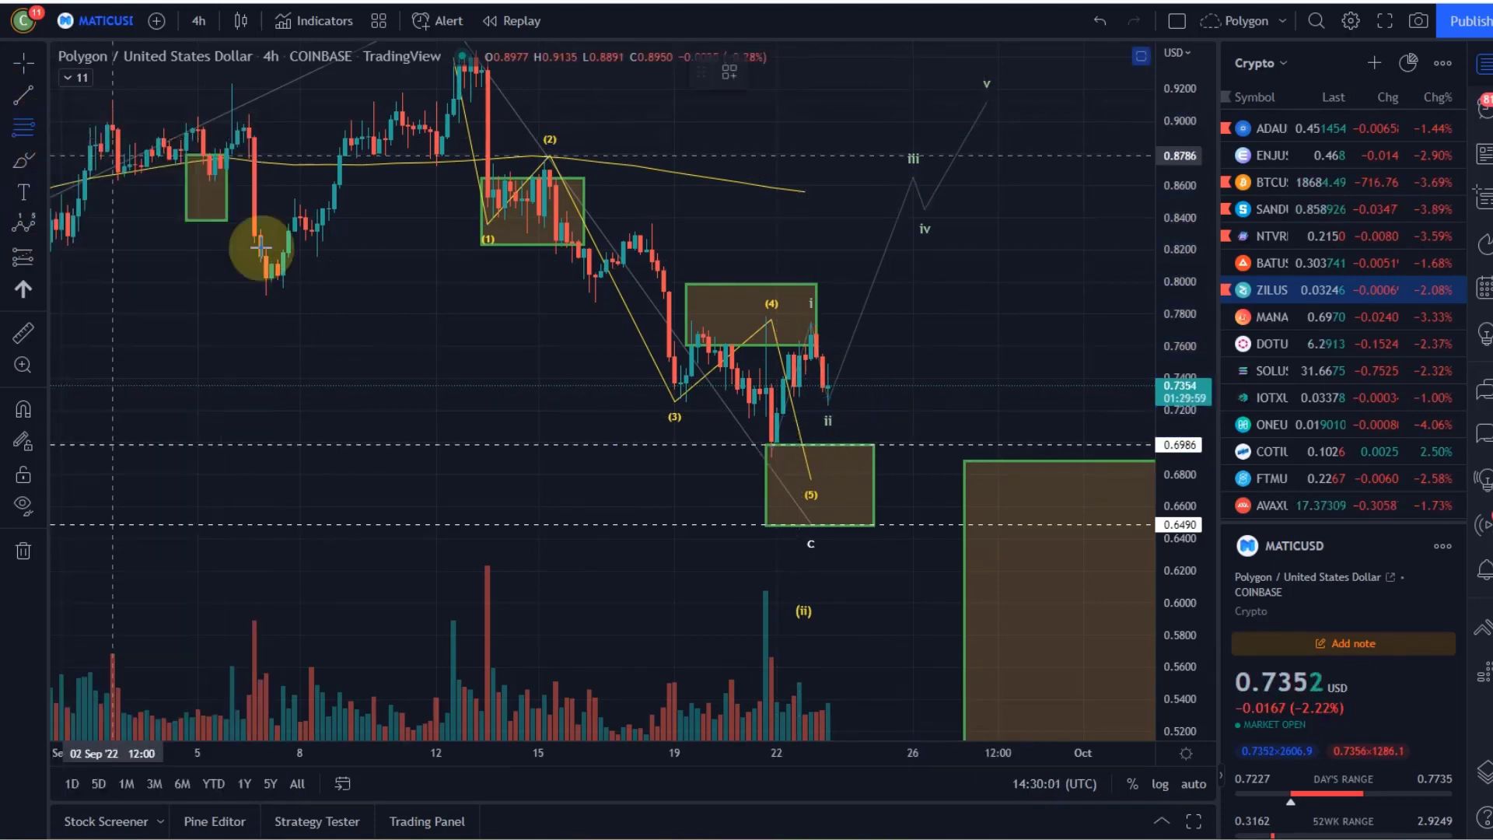
left_click(737, 455)
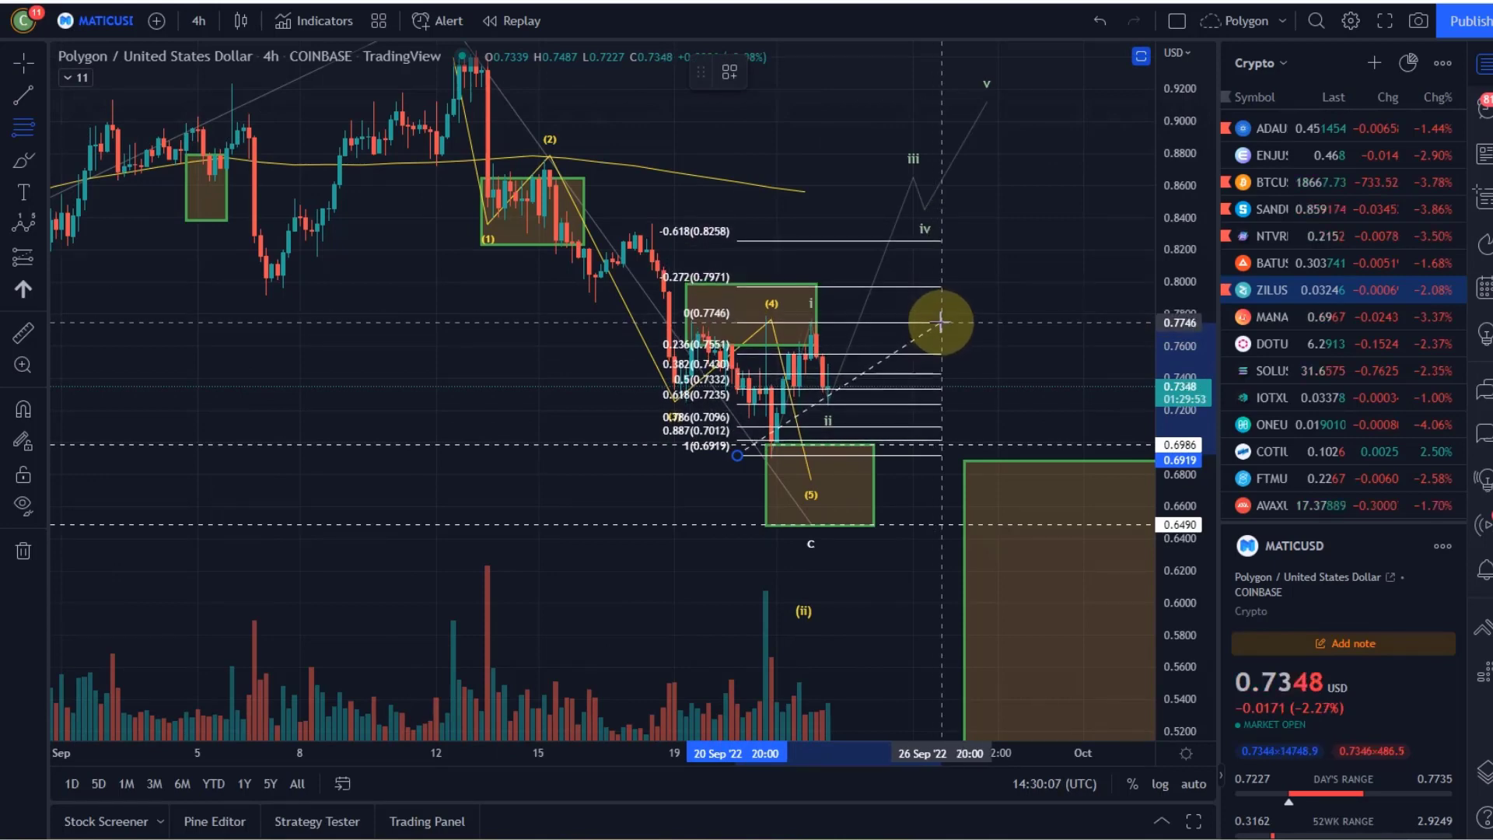
left_click(941, 322)
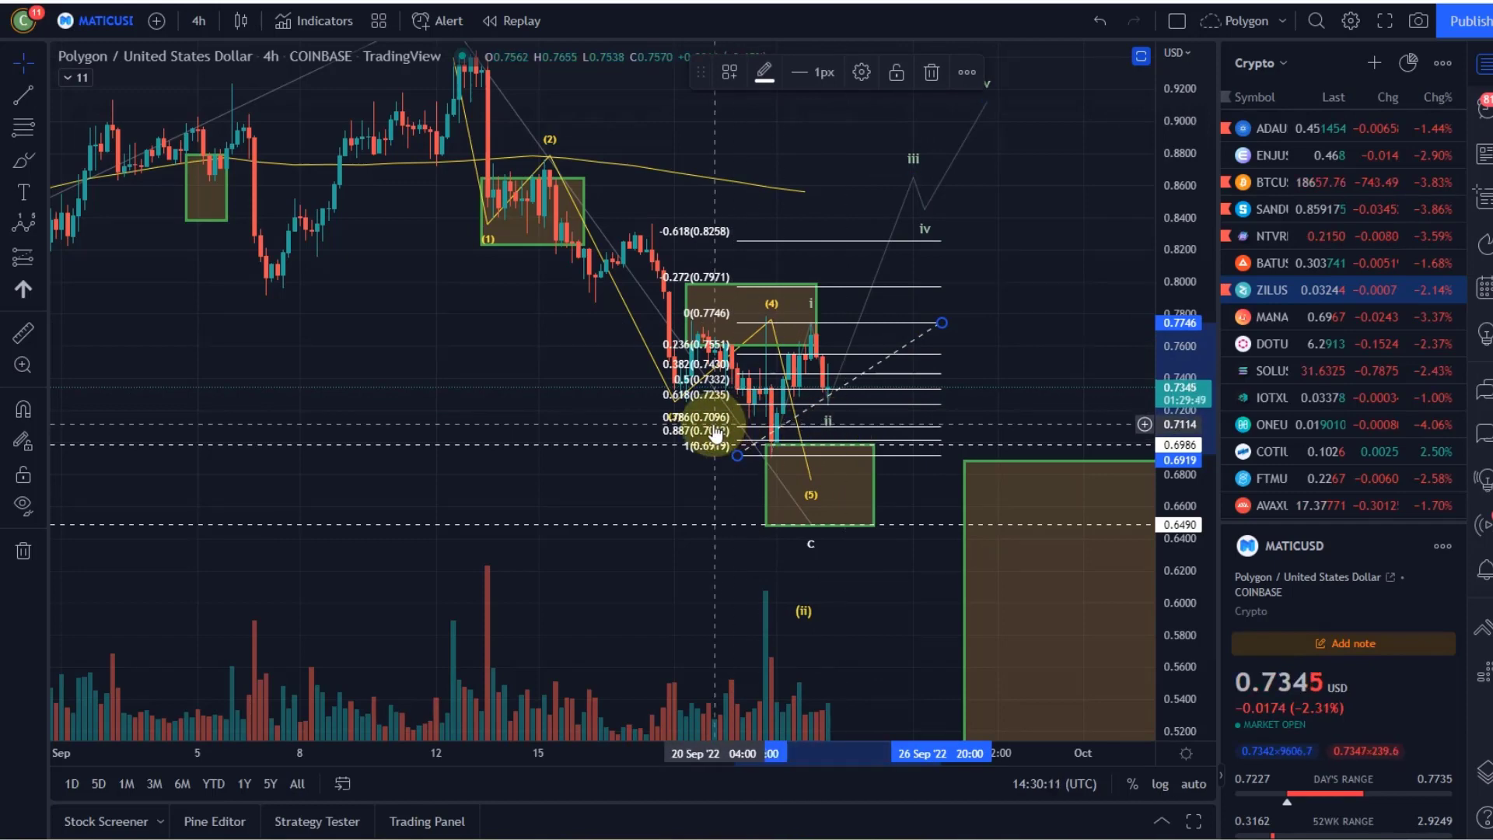
left_click_drag(1175, 519, 923, 384)
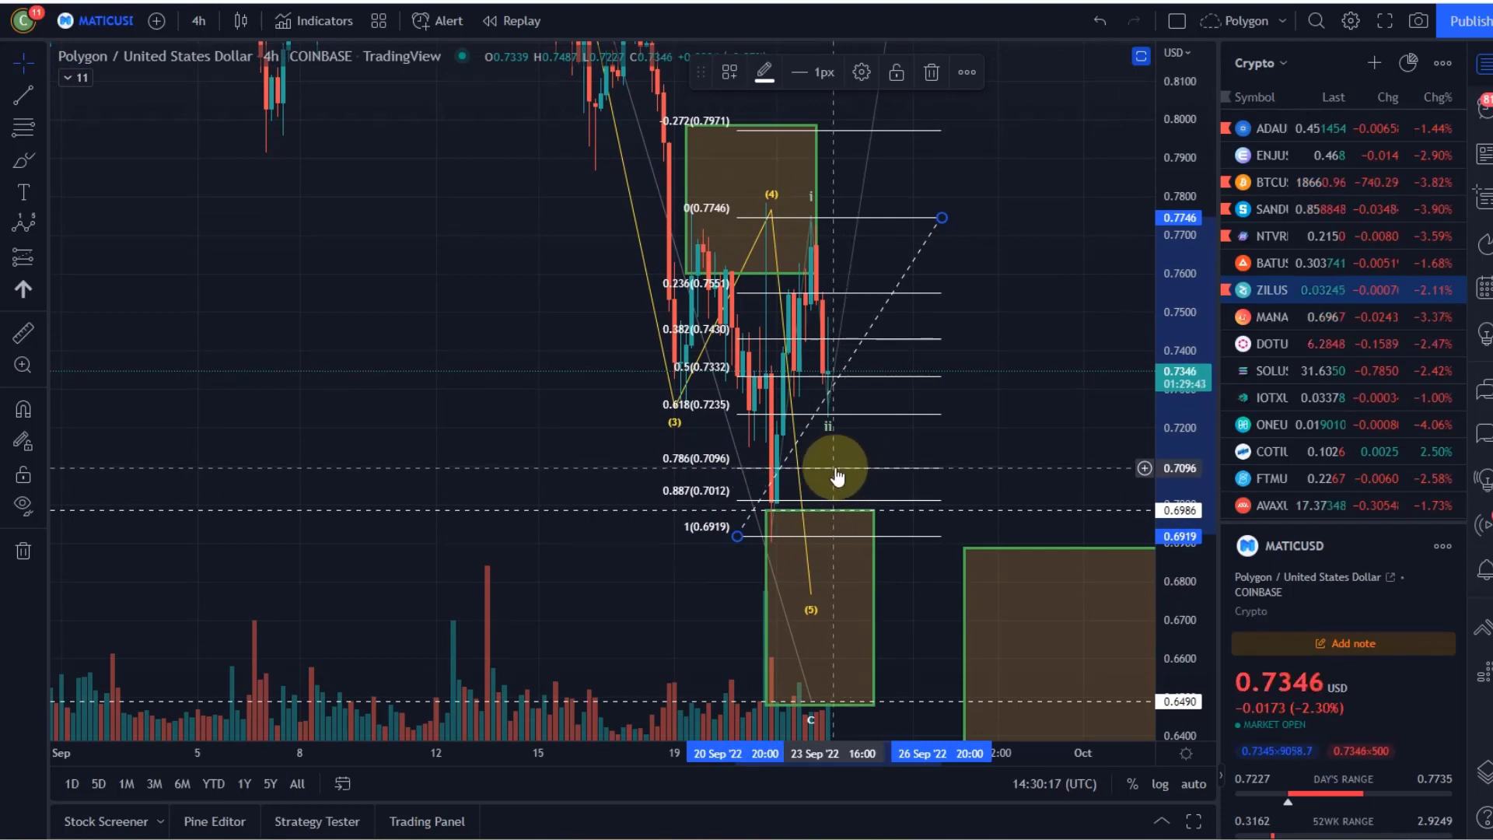
key("Delete")
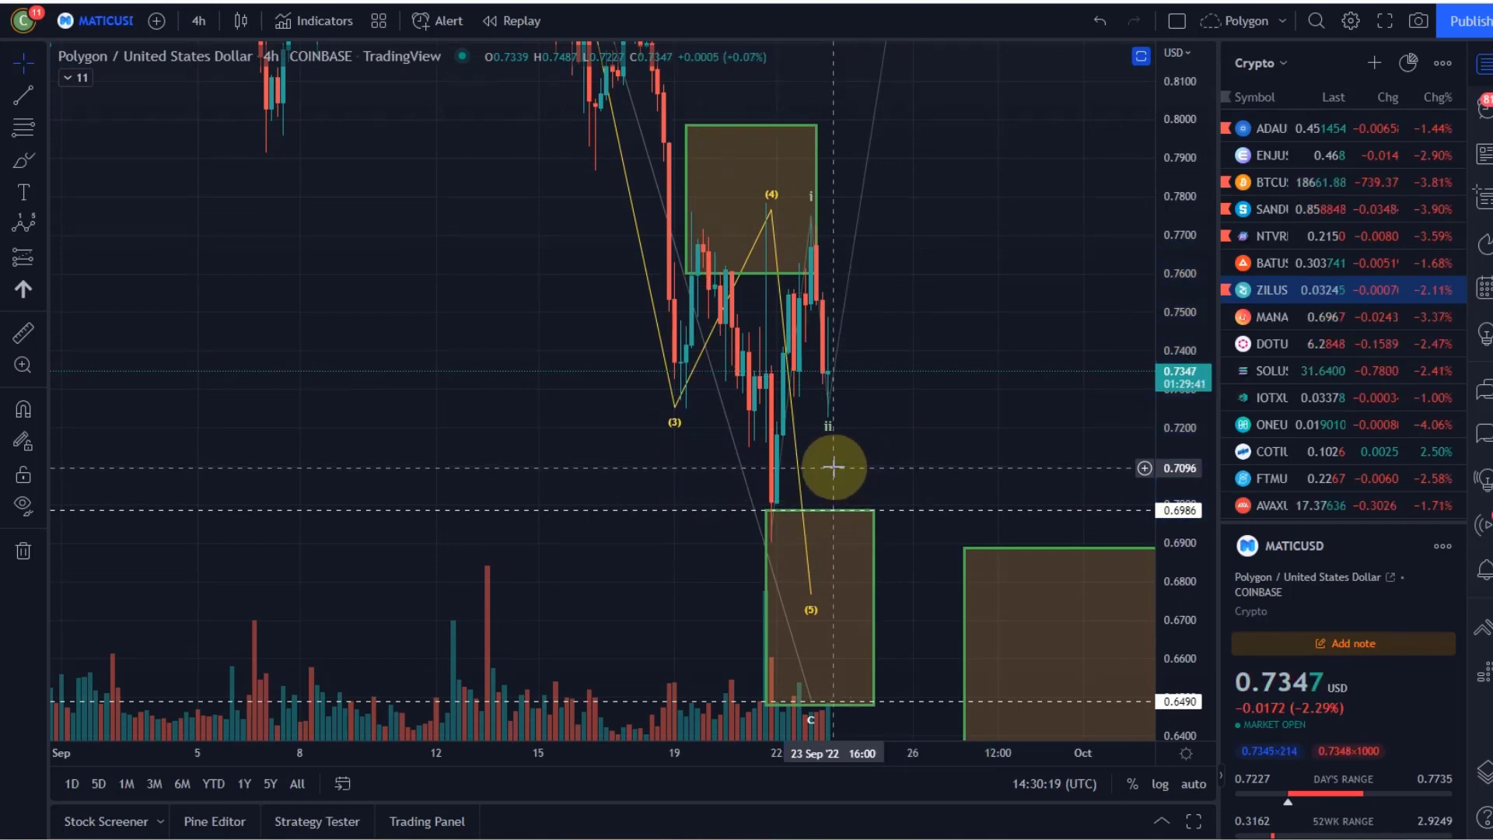
left_click_drag(1191, 201, 1211, 637)
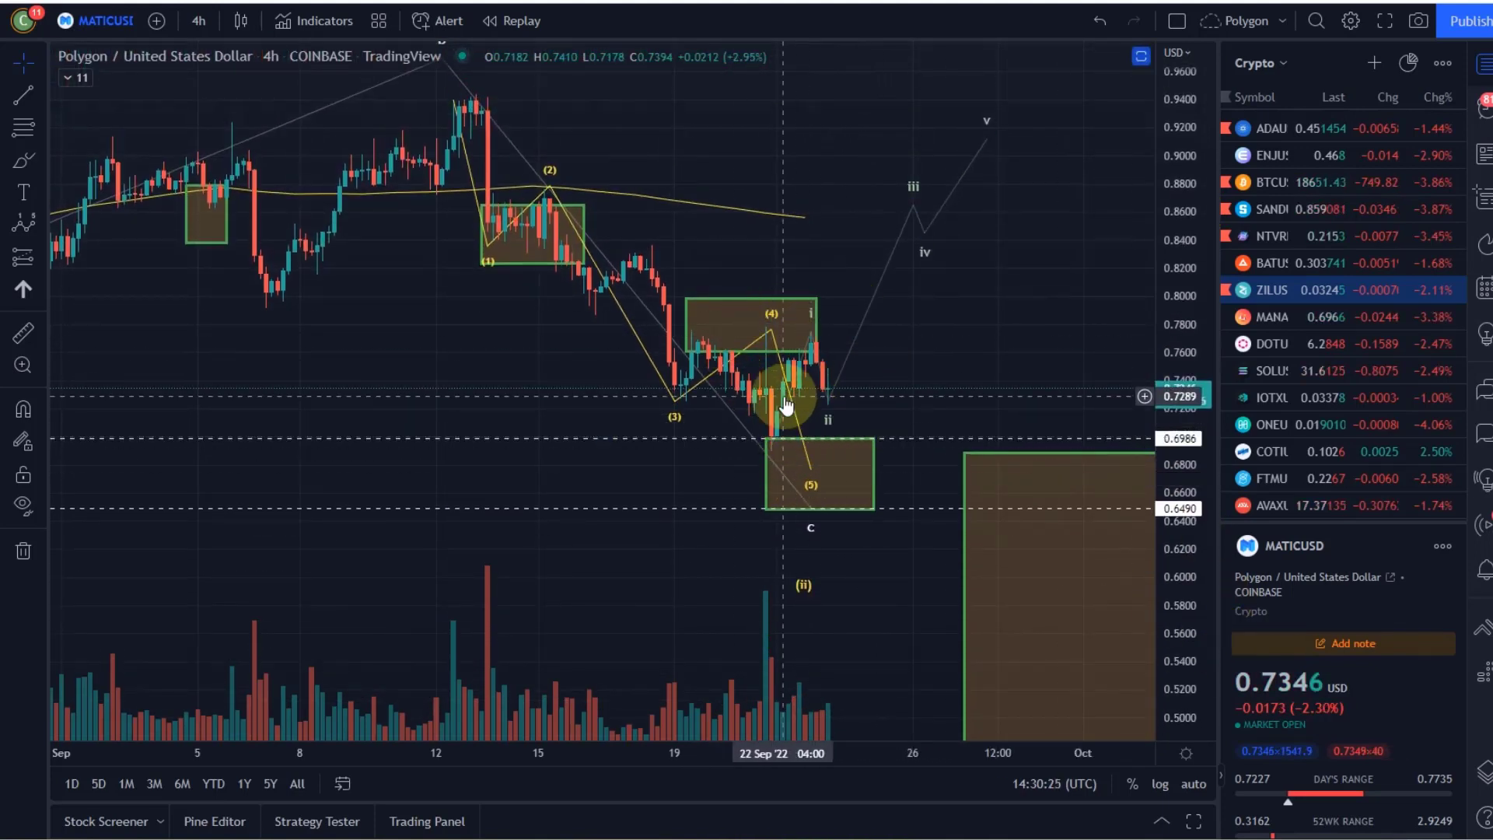
left_click(777, 447)
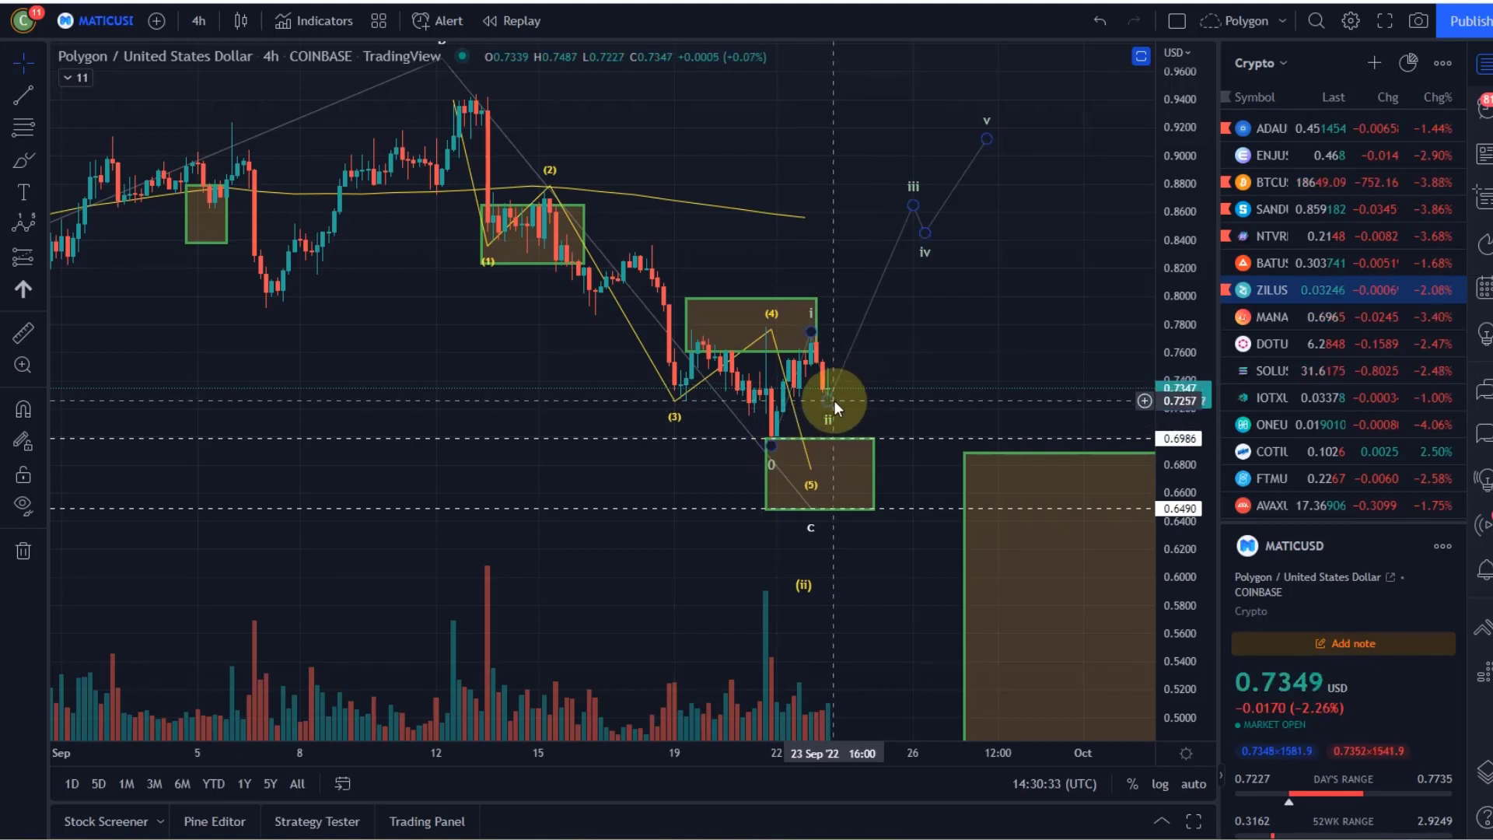
left_click(847, 424)
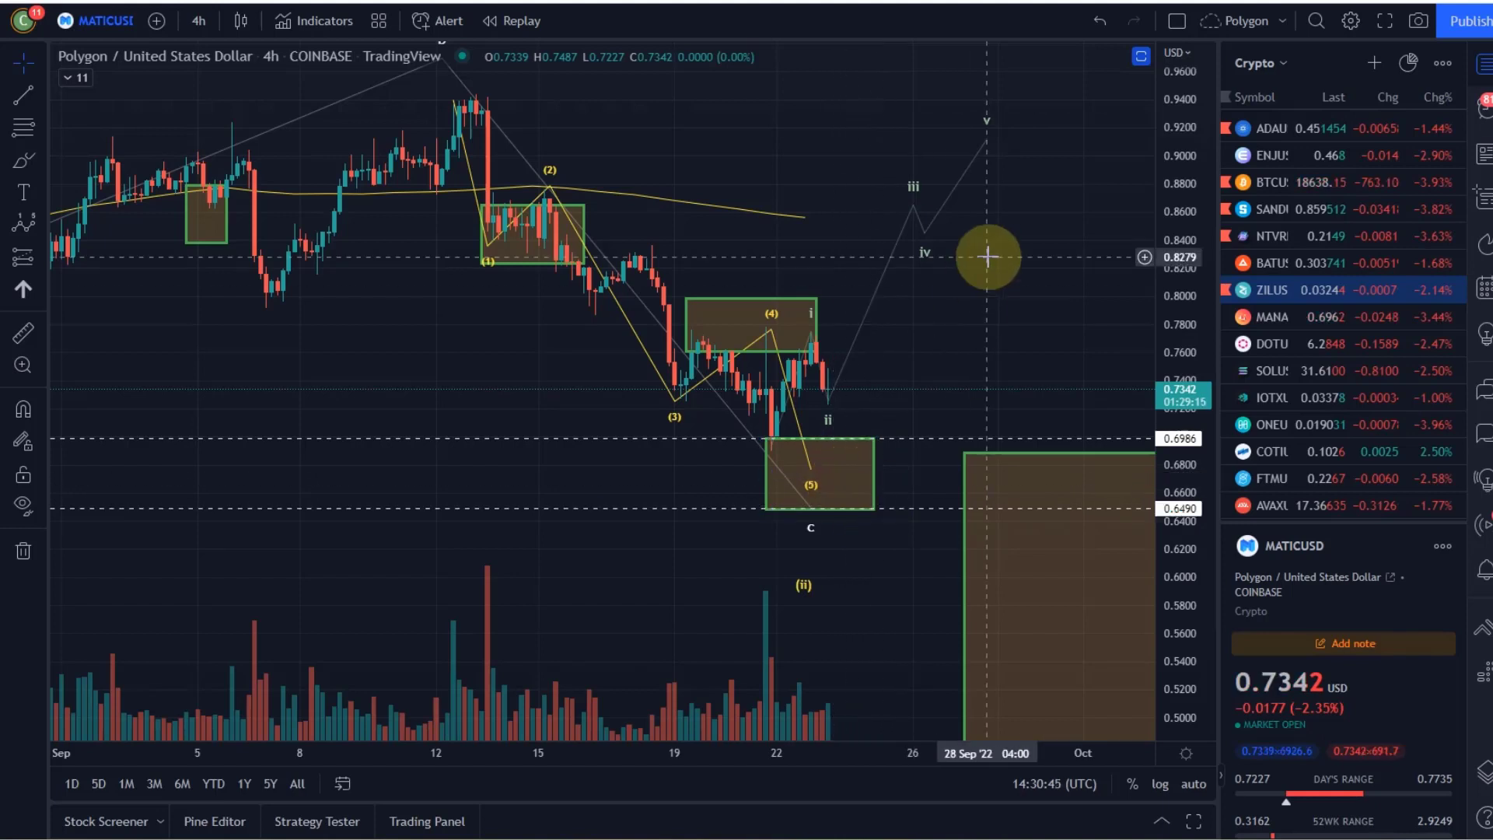
Draw a trend-based Fibonacci extension from about 0.6912 at the low to 0.7749 at wave i and 0.7225 at wave ii.
left_click_drag(974, 348, 871, 415)
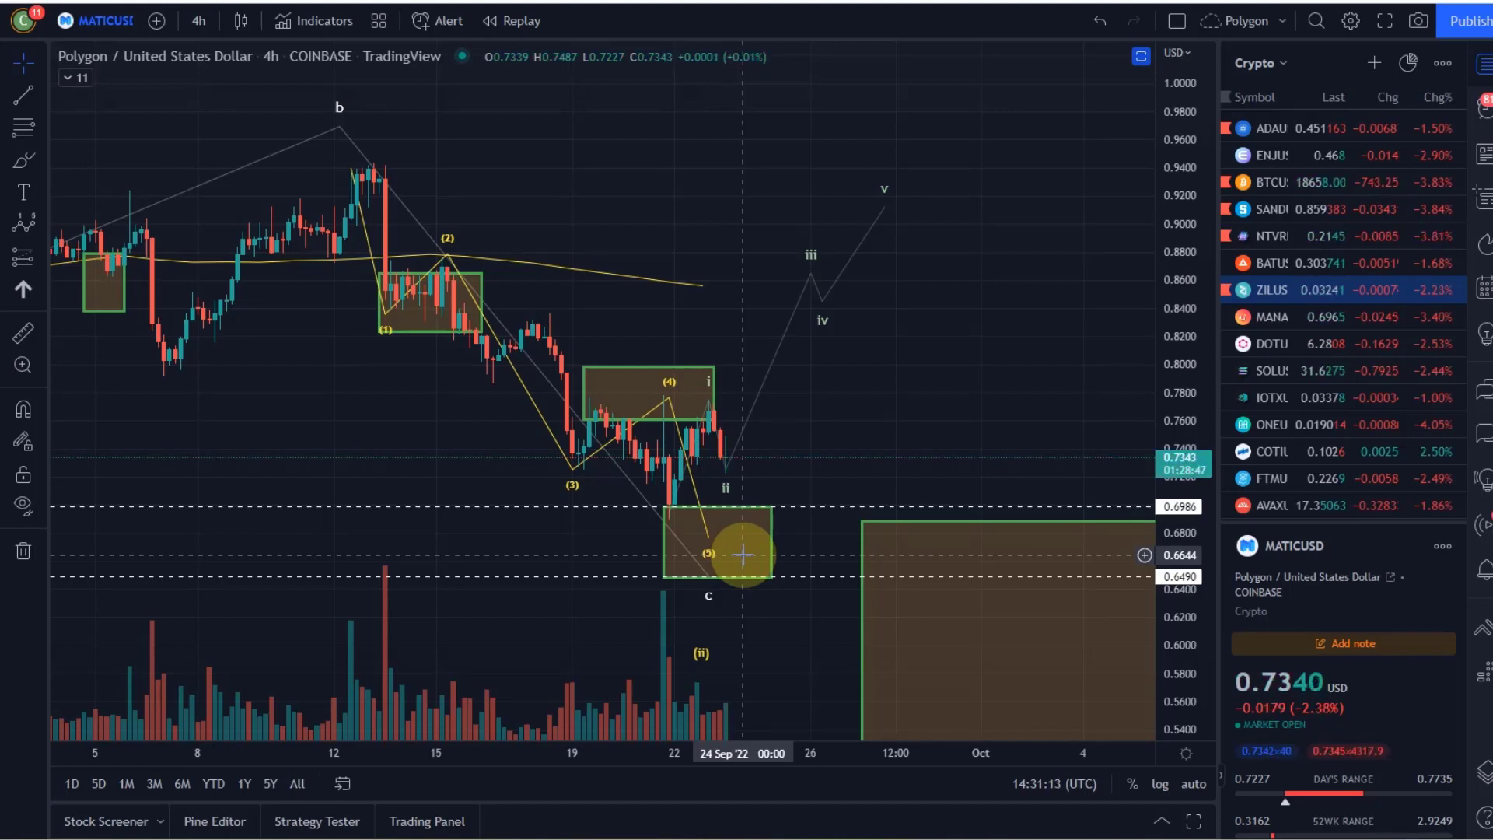
left_click(41, 127)
left_click(70, 161)
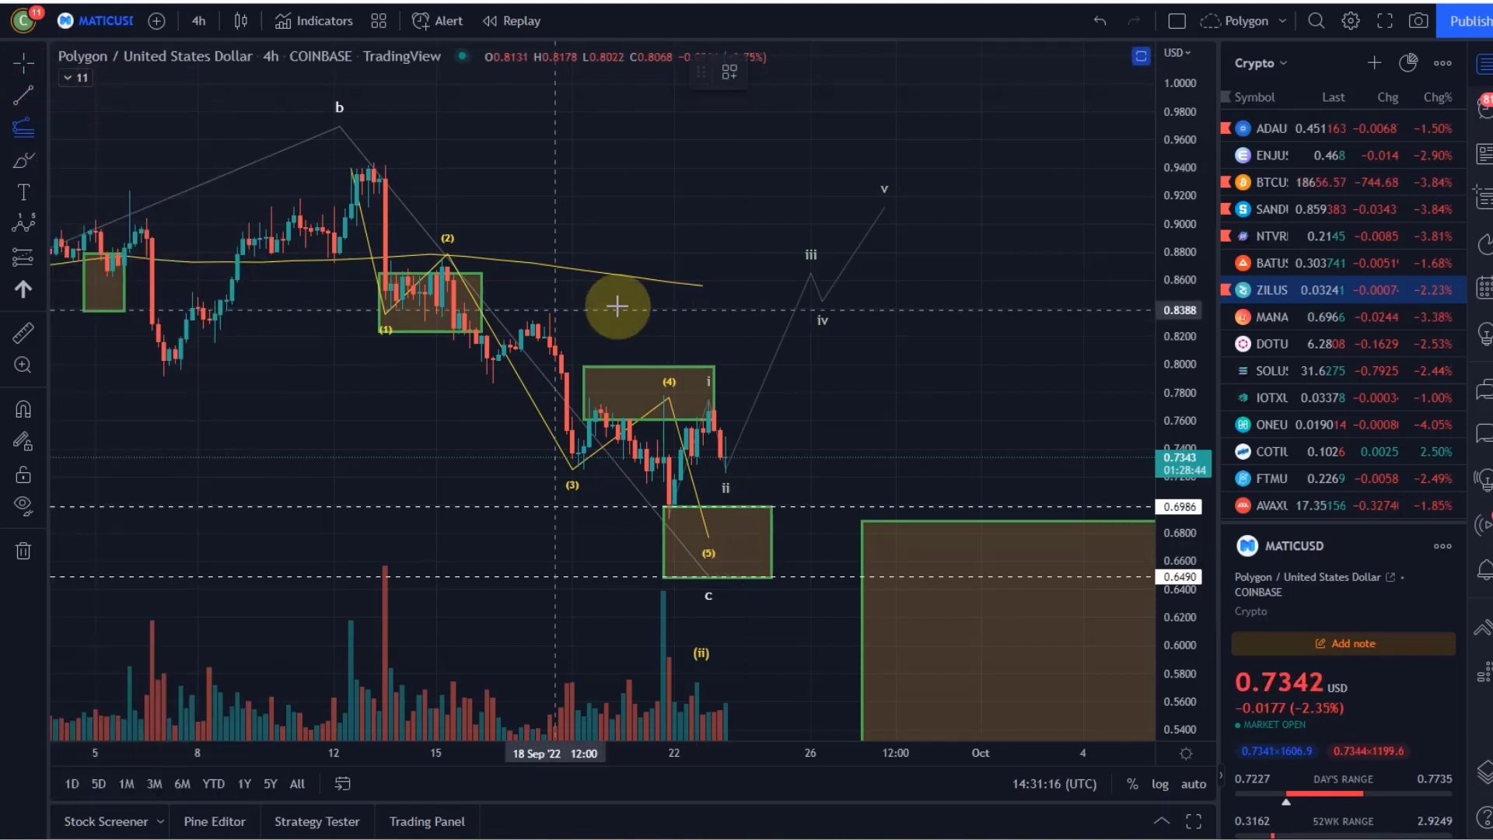
left_click(640, 517)
left_click(696, 399)
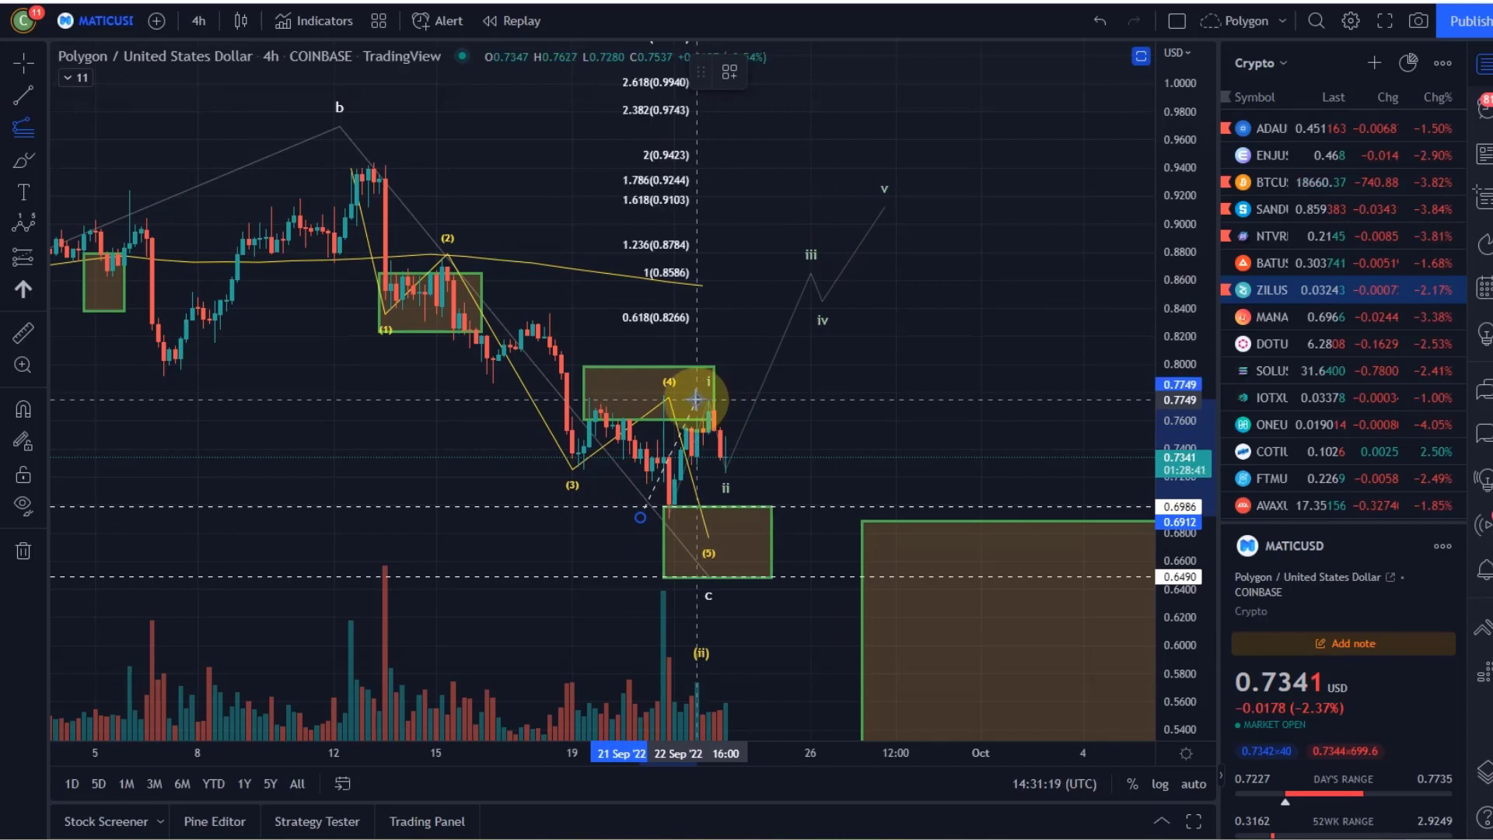
left_click(942, 473)
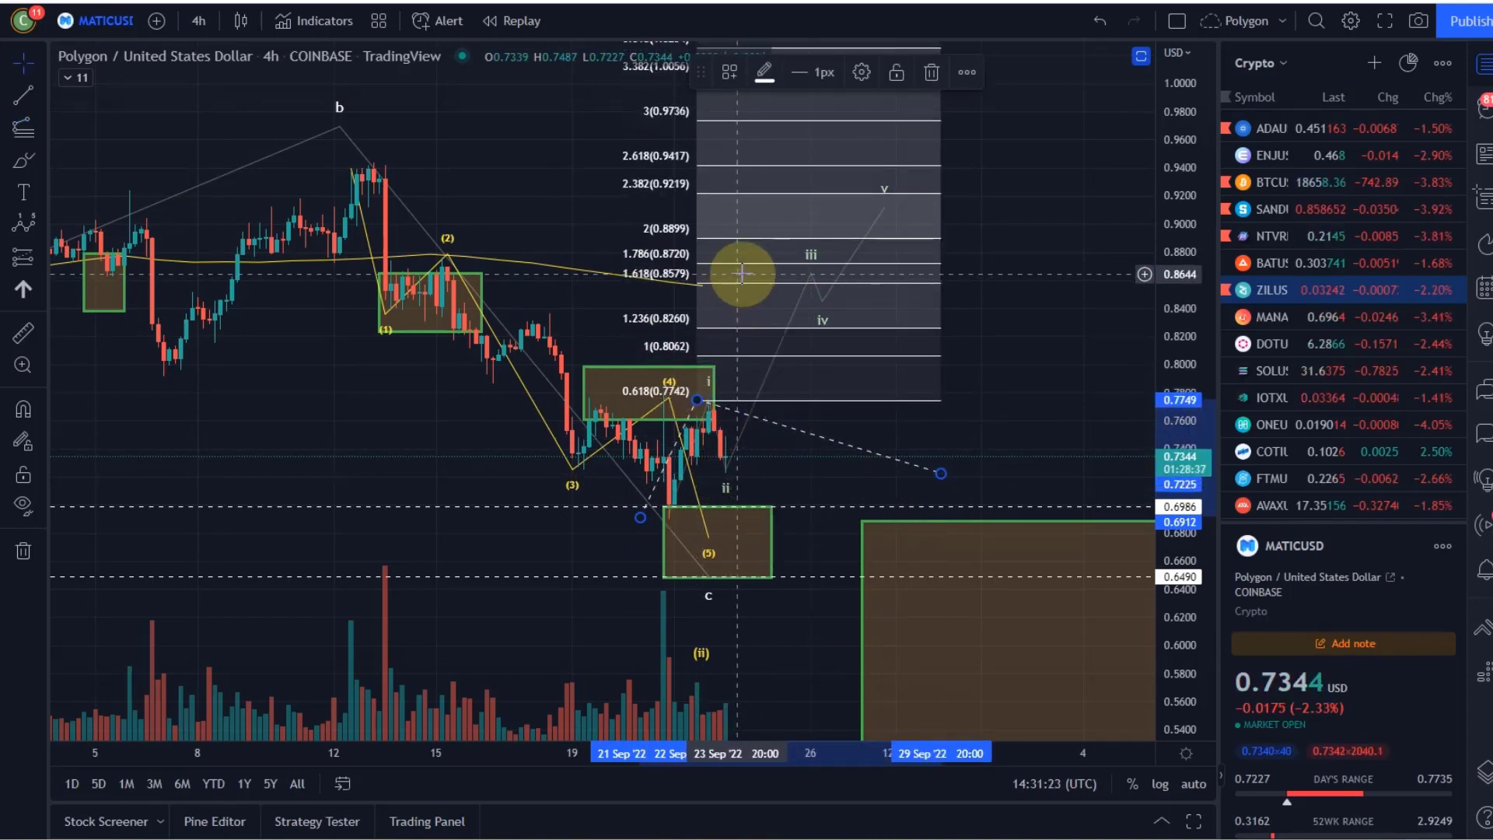
Move the projected impulse's wave iii point to about 0.8586 at the 1.618 extension and its wave iv point to about 0.8452.
left_click(809, 274)
left_click_drag(818, 297, 867, 301)
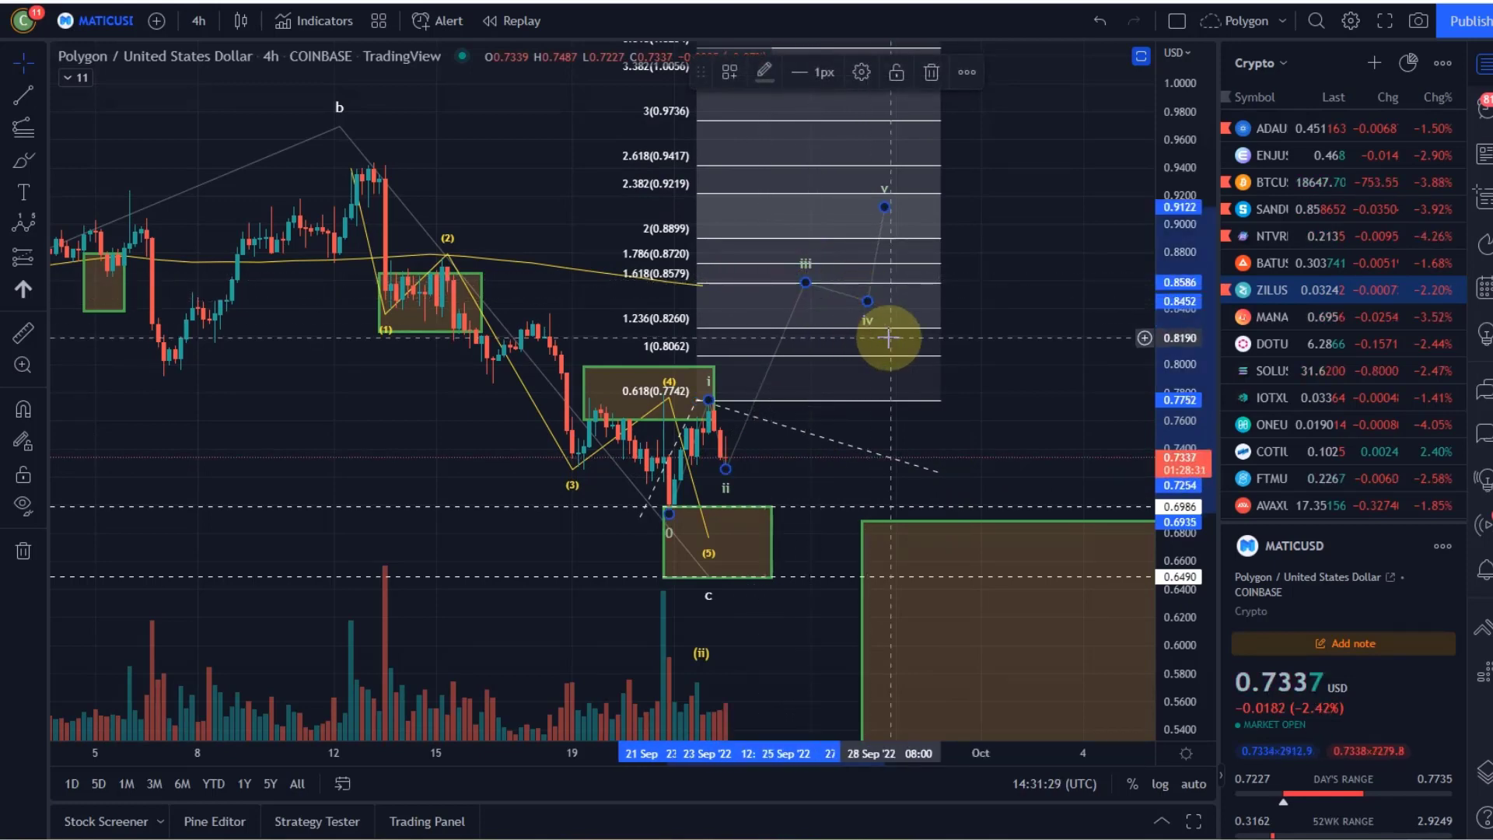